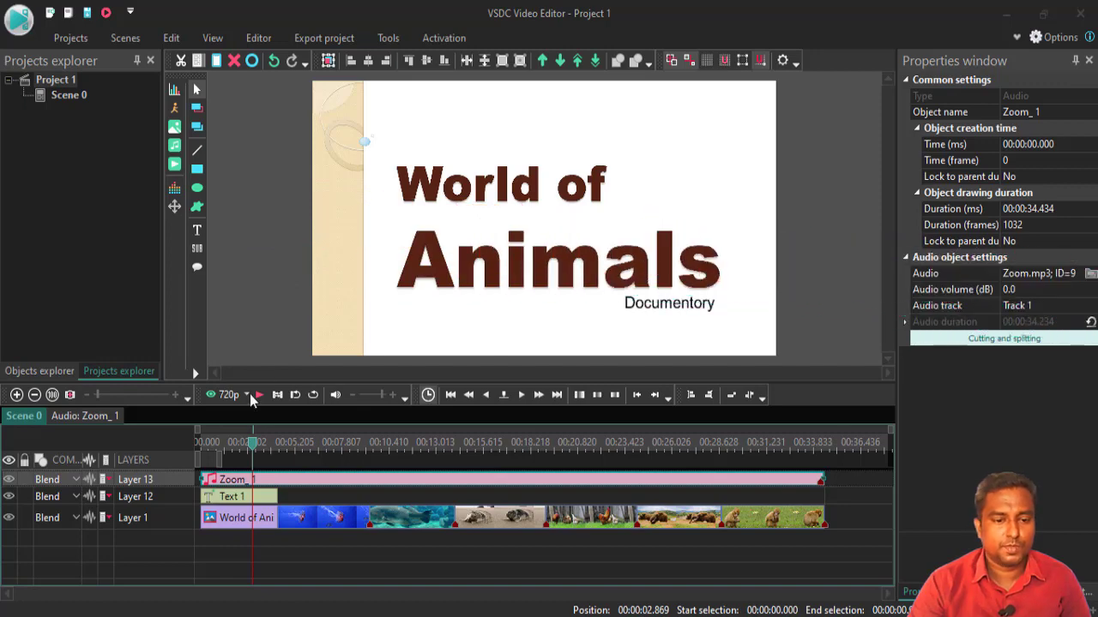
Scrub the preview from the title card to the monkey scene near 00:00:30.463, then deselect Zoom_1.
click(247, 444)
drag(236, 452, 754, 477)
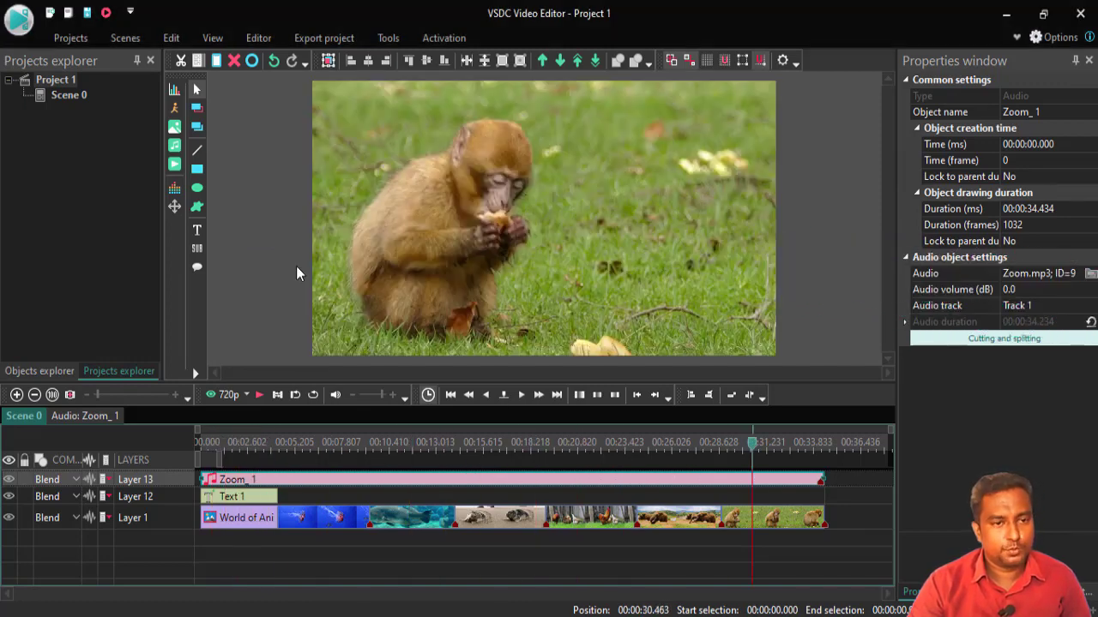
click(278, 228)
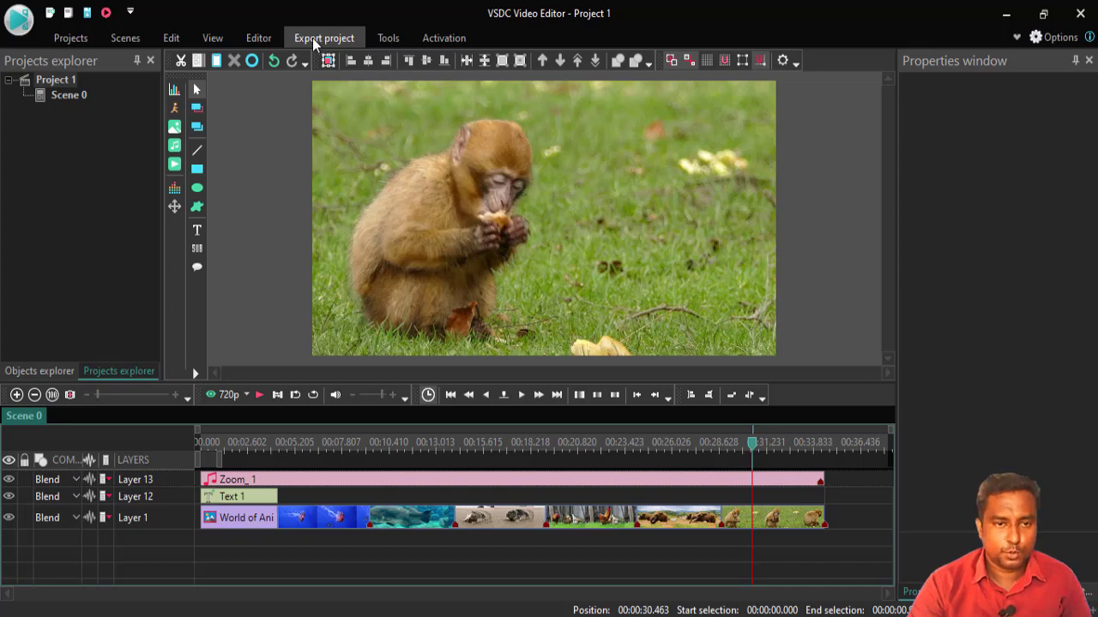
Open the Export project settings and try the Web preset.
click(323, 38)
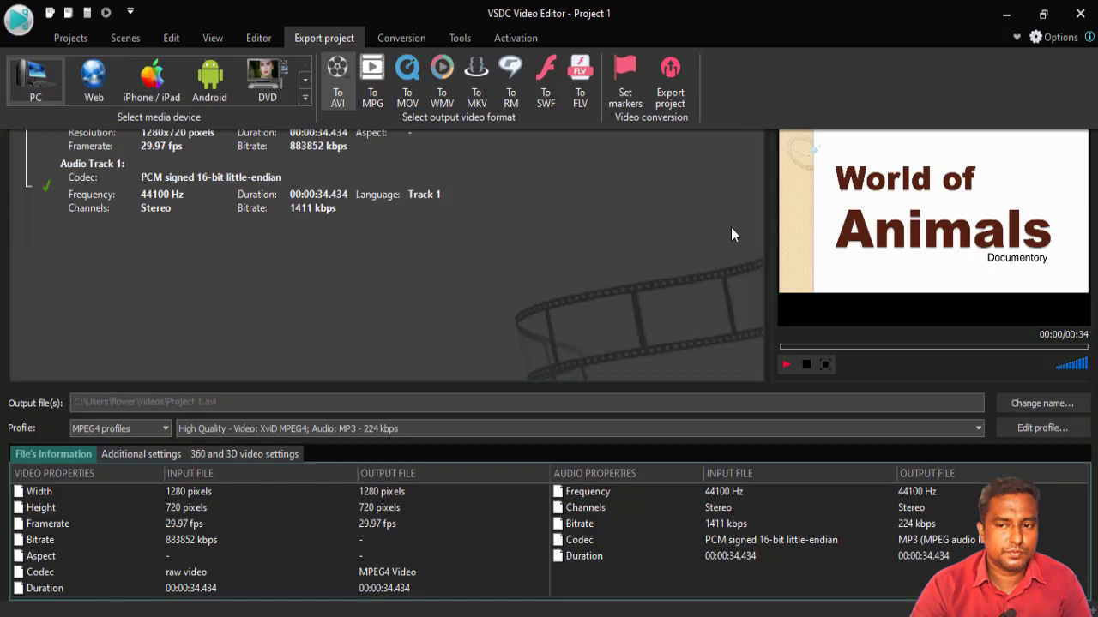
click(33, 84)
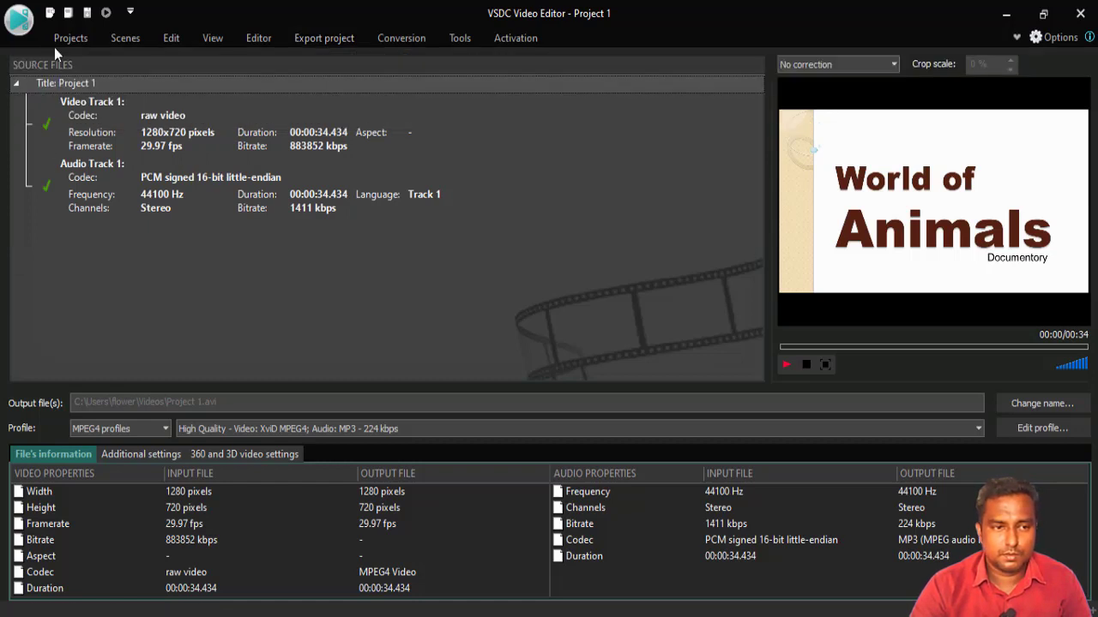
click(324, 37)
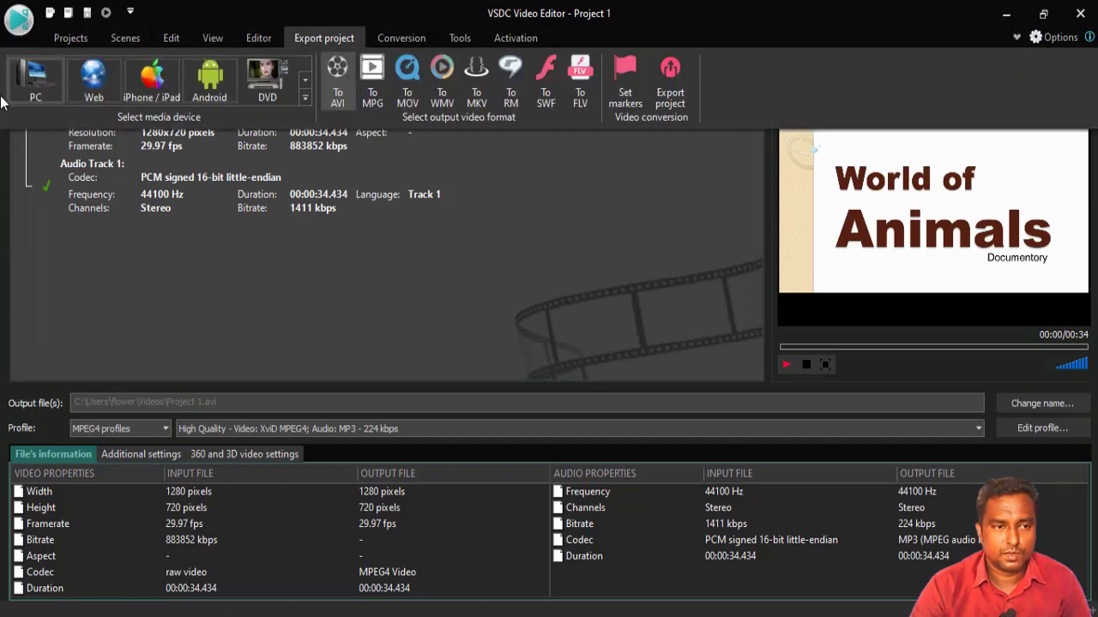
click(96, 96)
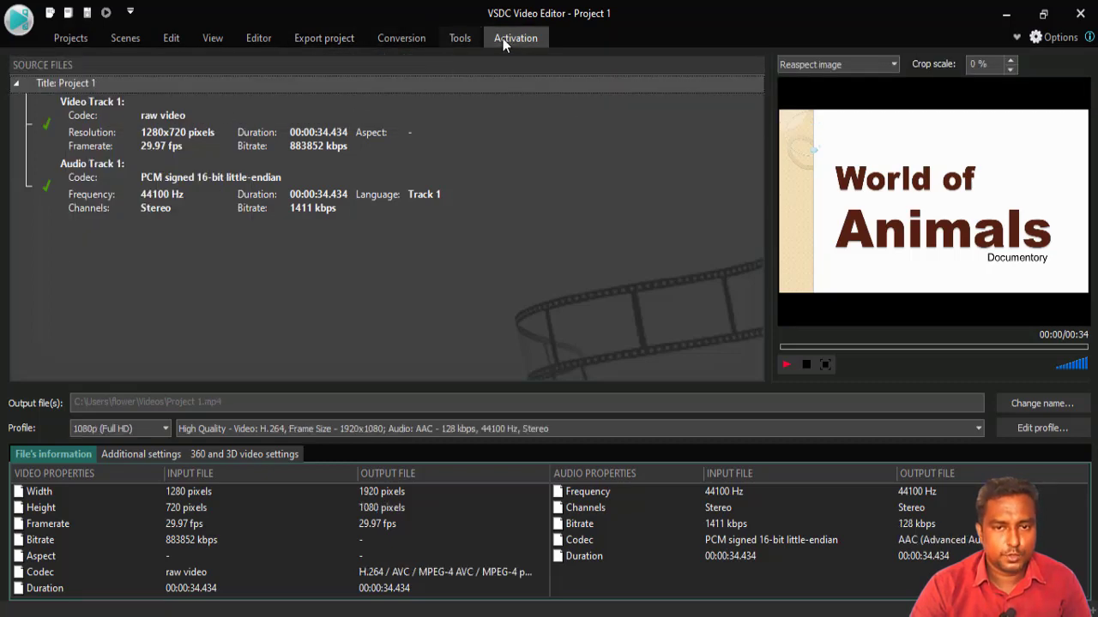
Switch to the PC preset with MPEG4 AVI output, then go back to the editor.
click(322, 39)
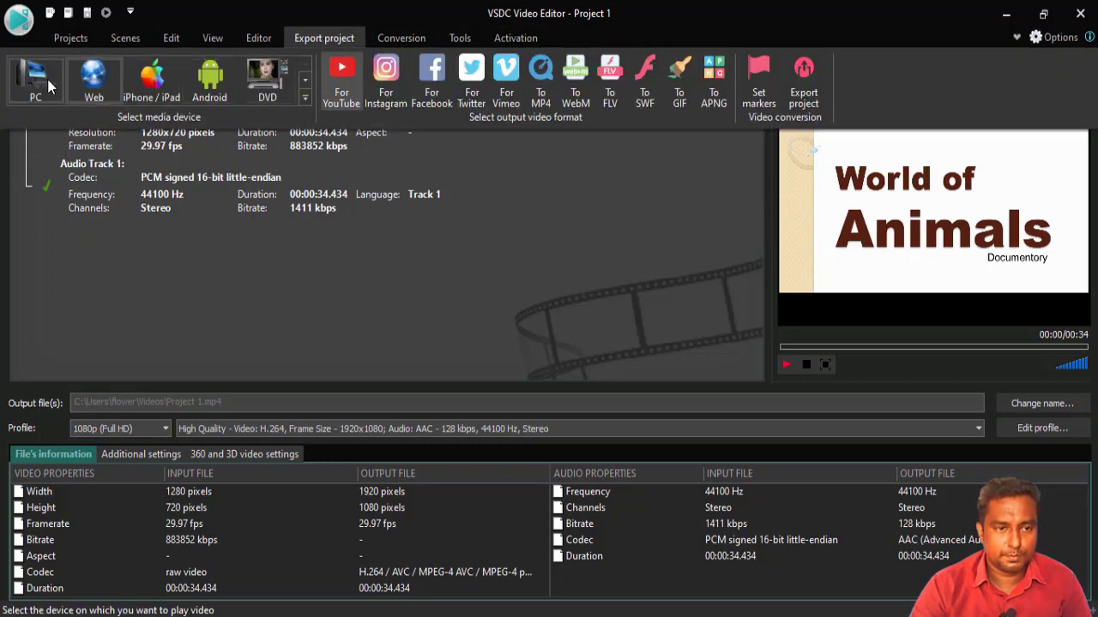
click(49, 84)
click(322, 36)
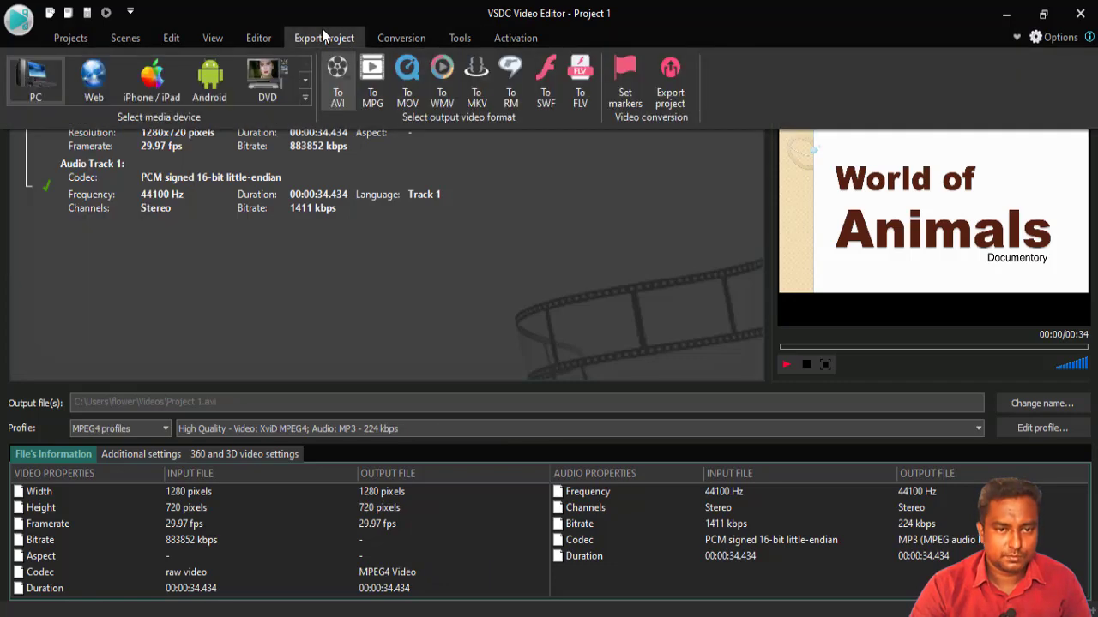
click(32, 79)
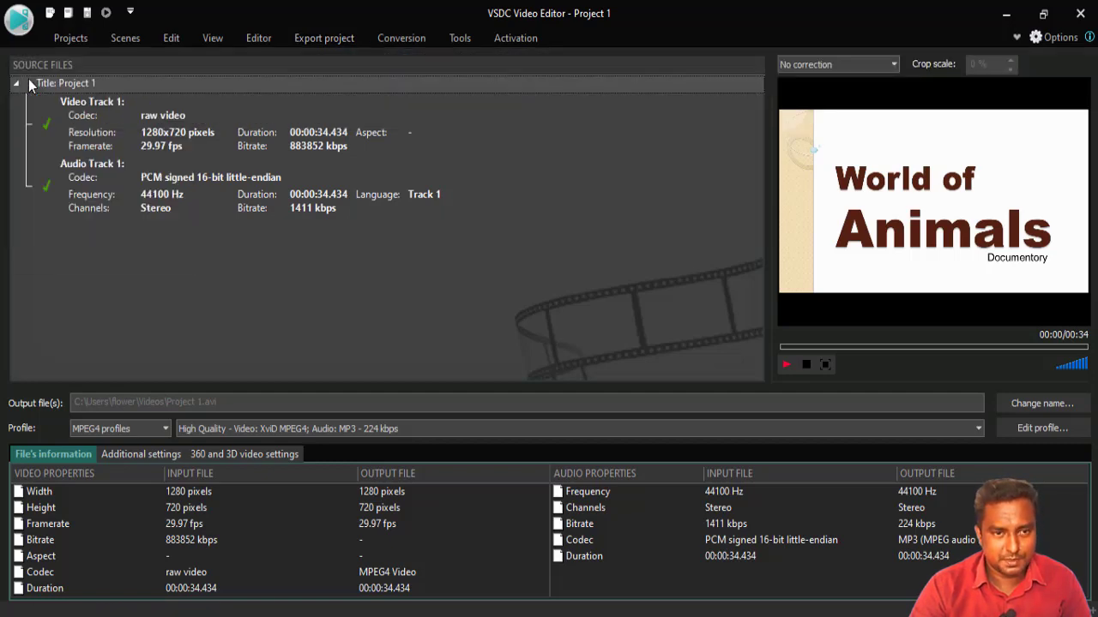
click(259, 38)
Try MPG output, then switch back to AVI with the MPEG4 High Quality XviD profile.
click(319, 38)
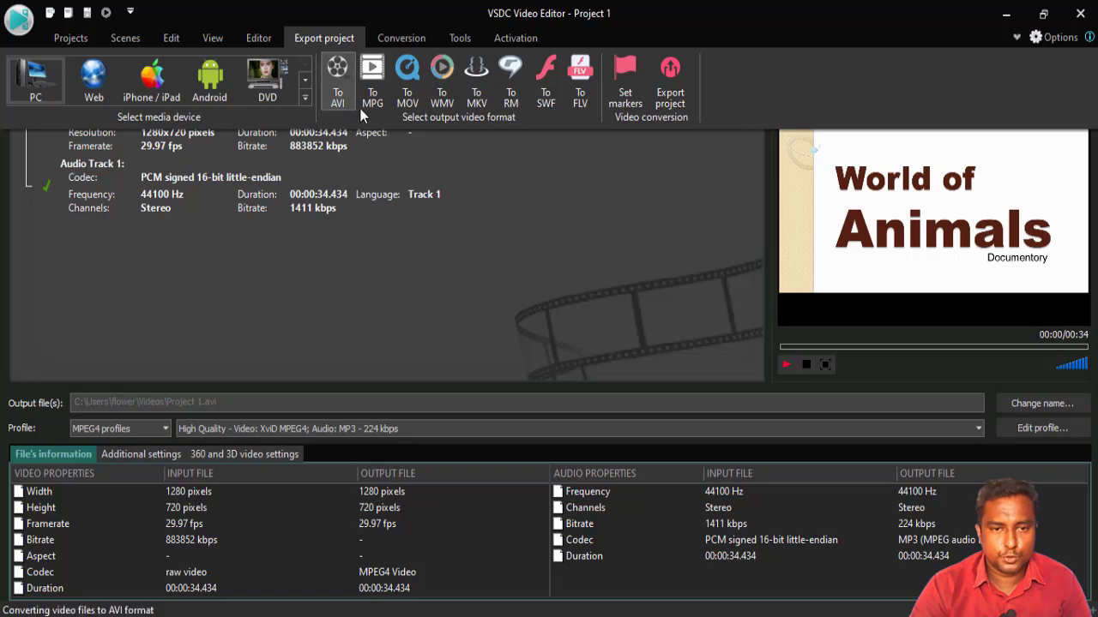
click(372, 86)
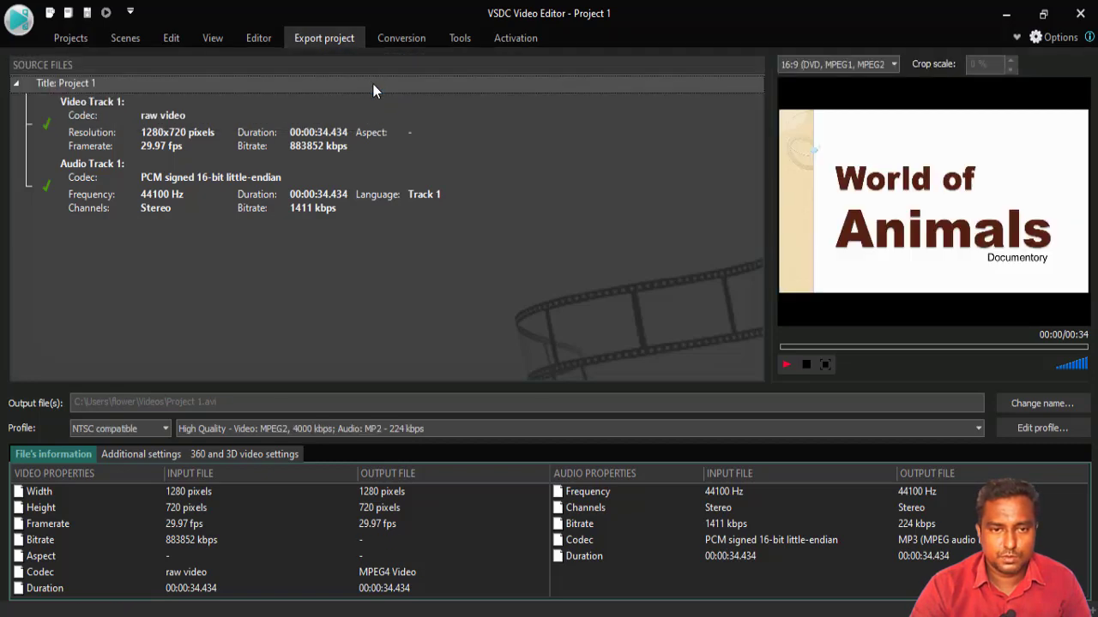
click(310, 37)
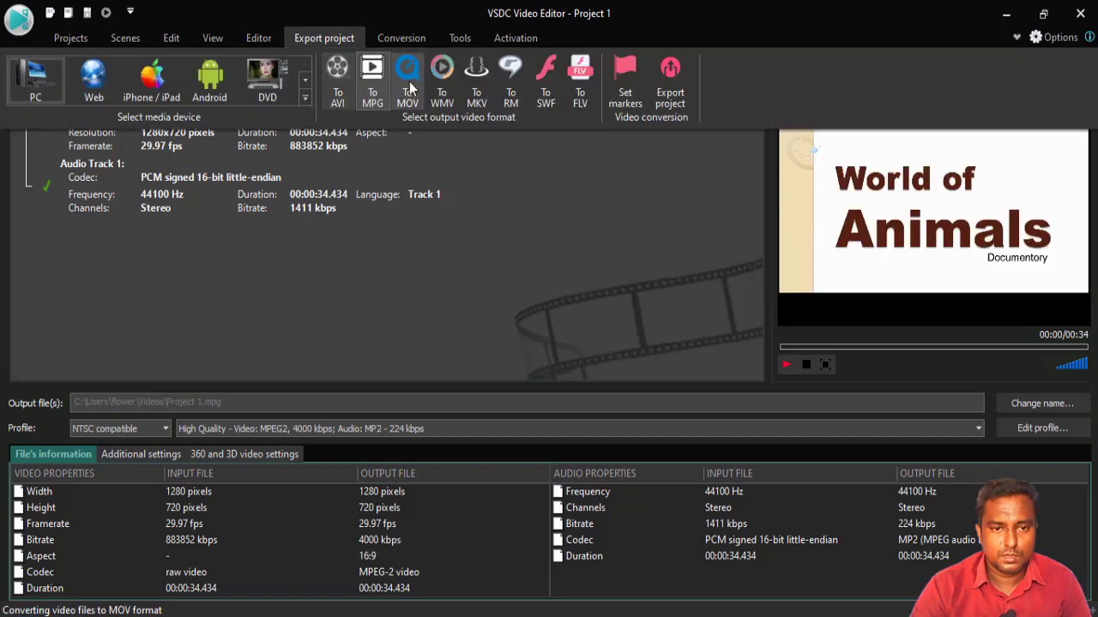
click(343, 101)
click(324, 38)
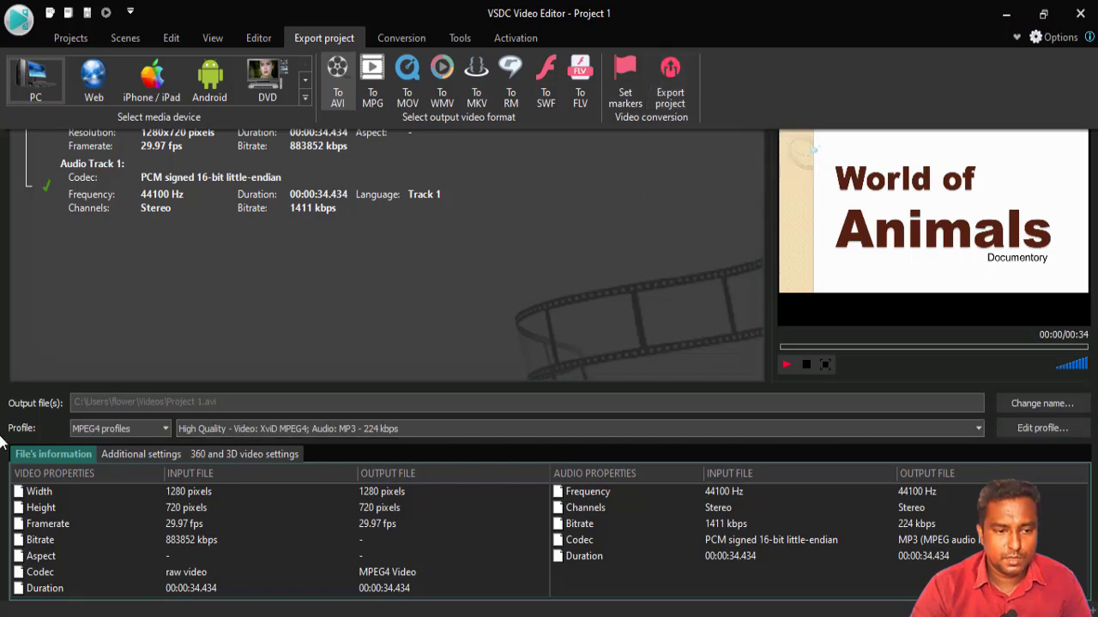
Open the output file dialog and go to the World of Animals folder on the Desktop.
click(246, 403)
click(163, 401)
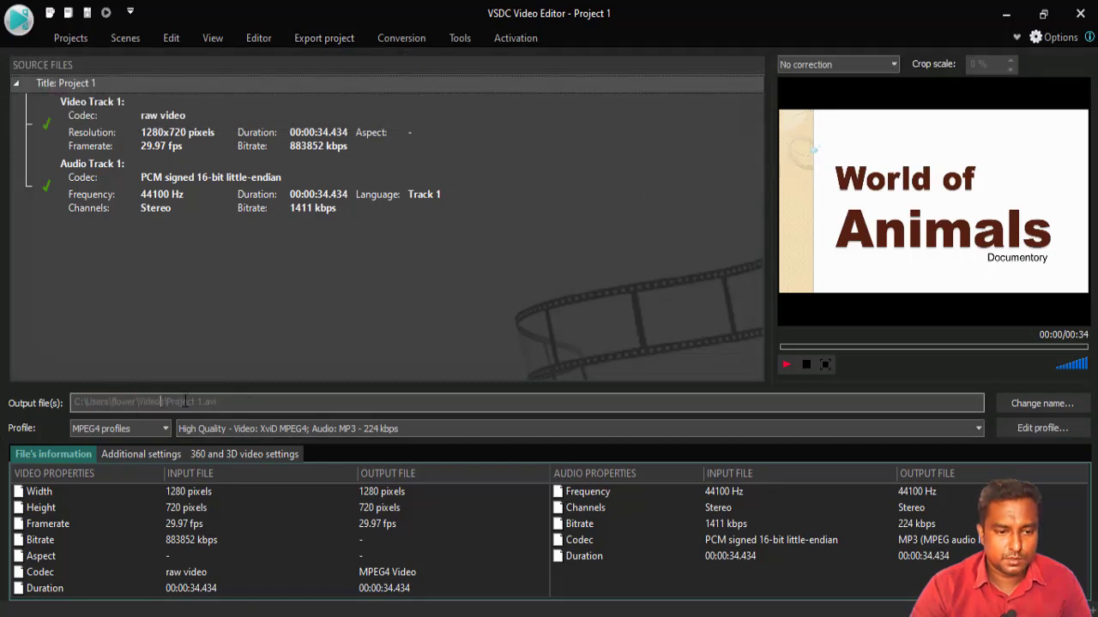
click(1019, 405)
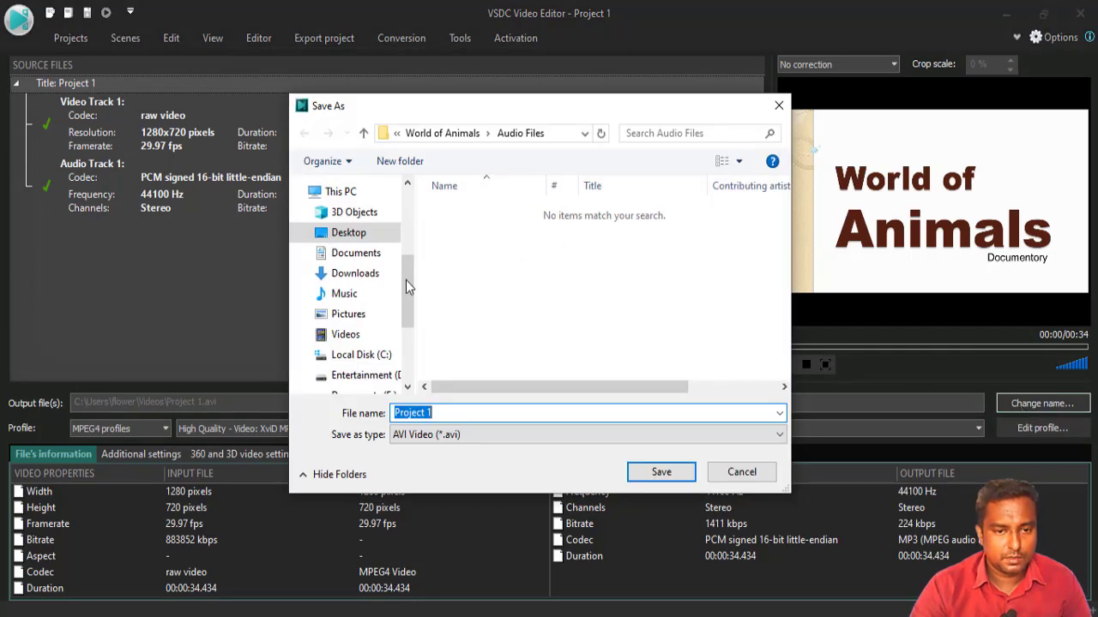
click(358, 234)
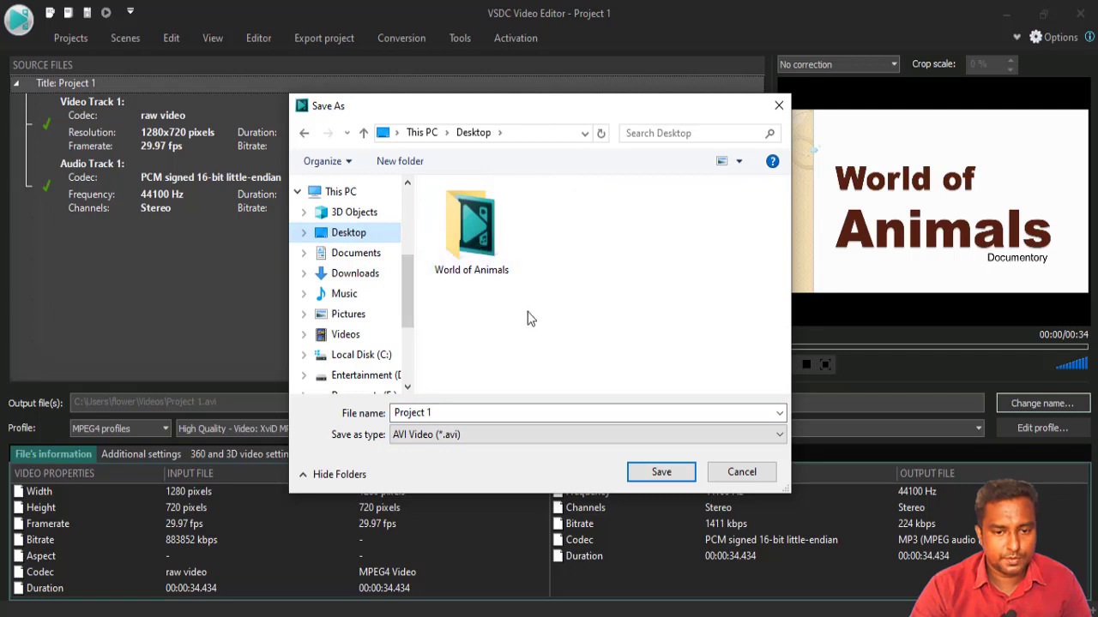
mouse_move(504, 253)
double_click(465, 233)
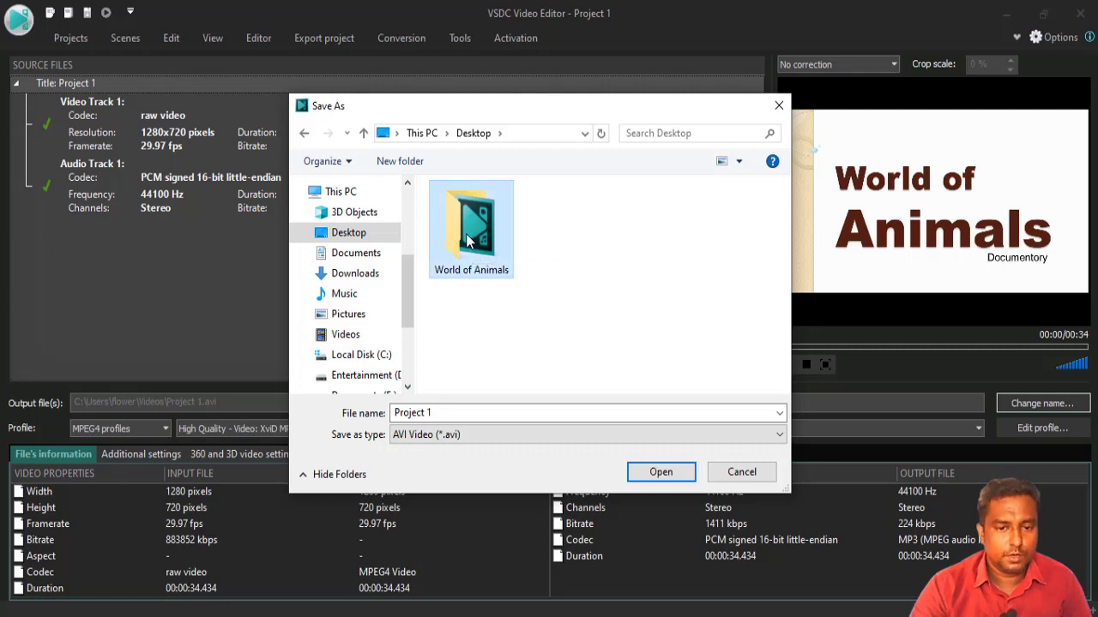
Save the output as 'World of animals' with AVI Video type, then check the new path.
click(503, 412)
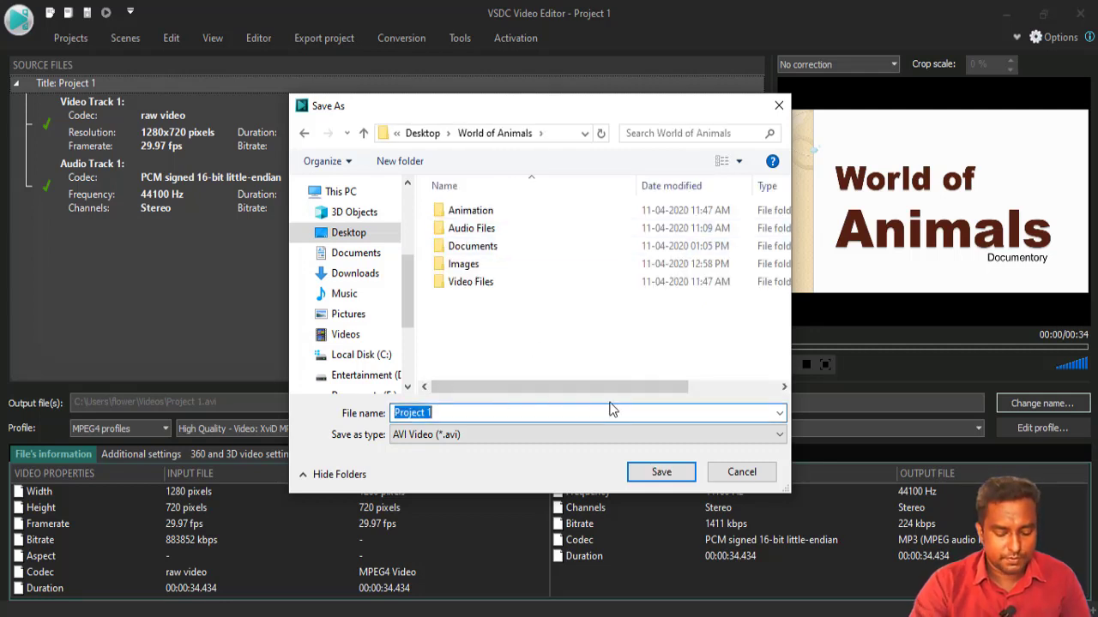
text(World )
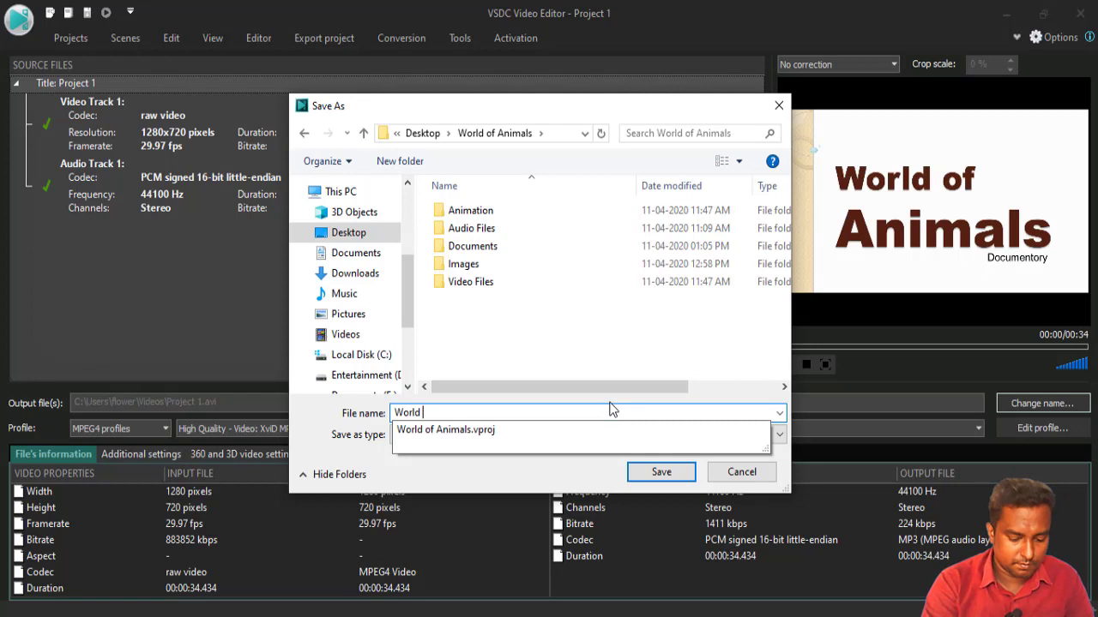
text(of animals)
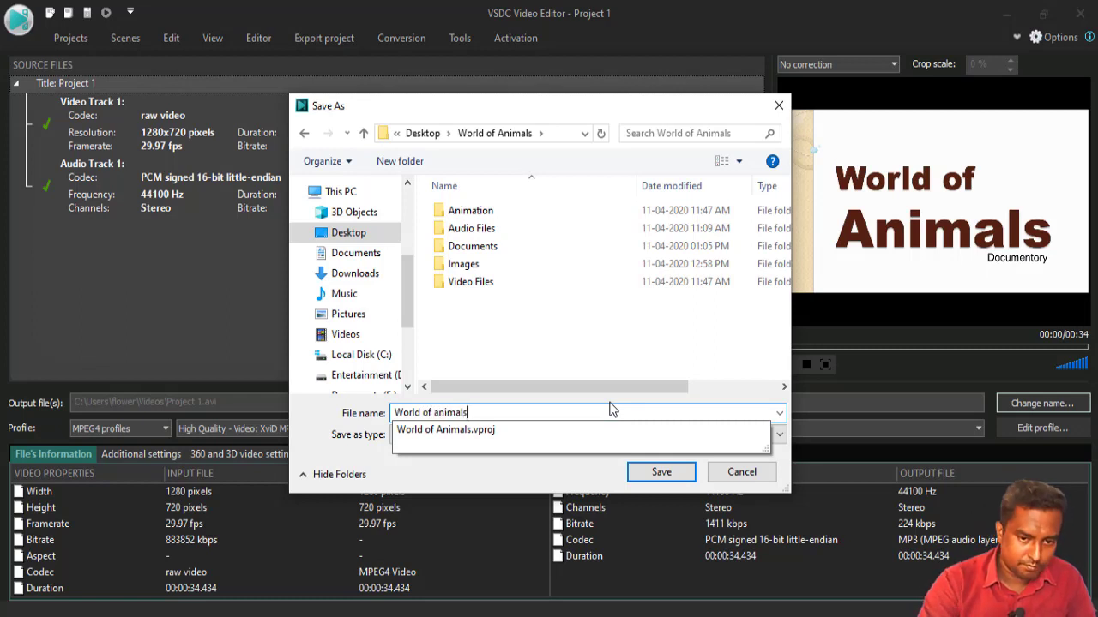
click(581, 369)
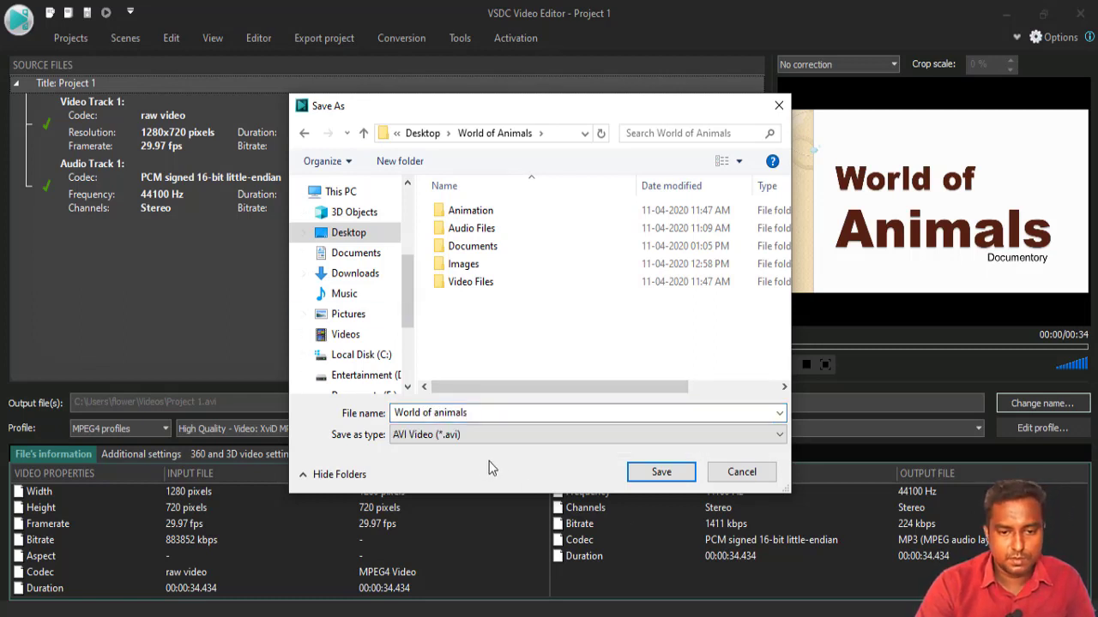
click(453, 435)
click(454, 436)
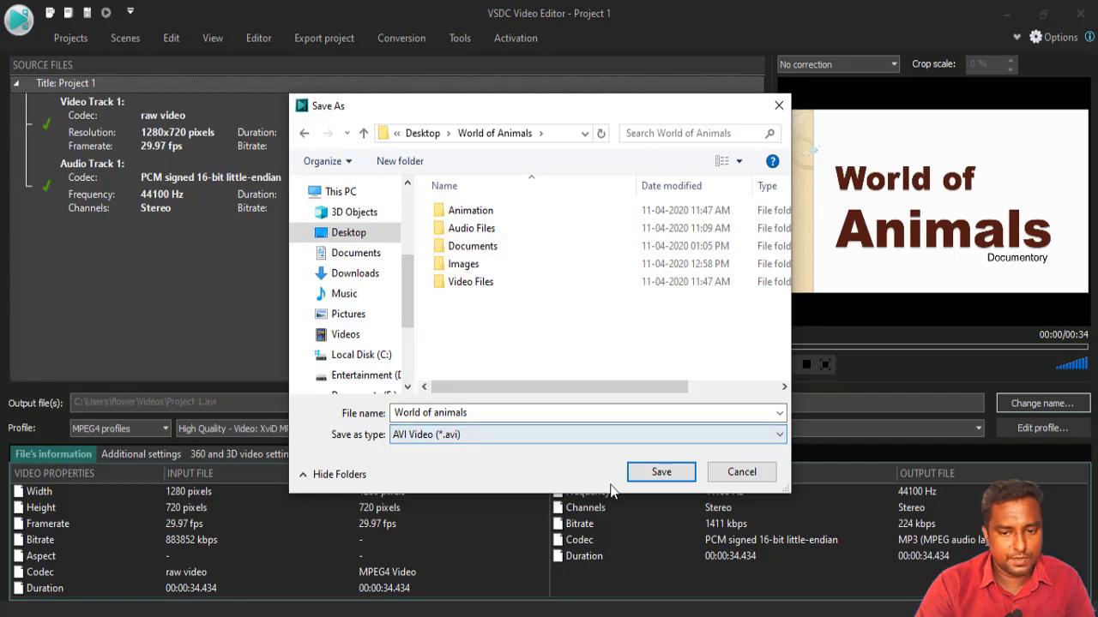
click(649, 473)
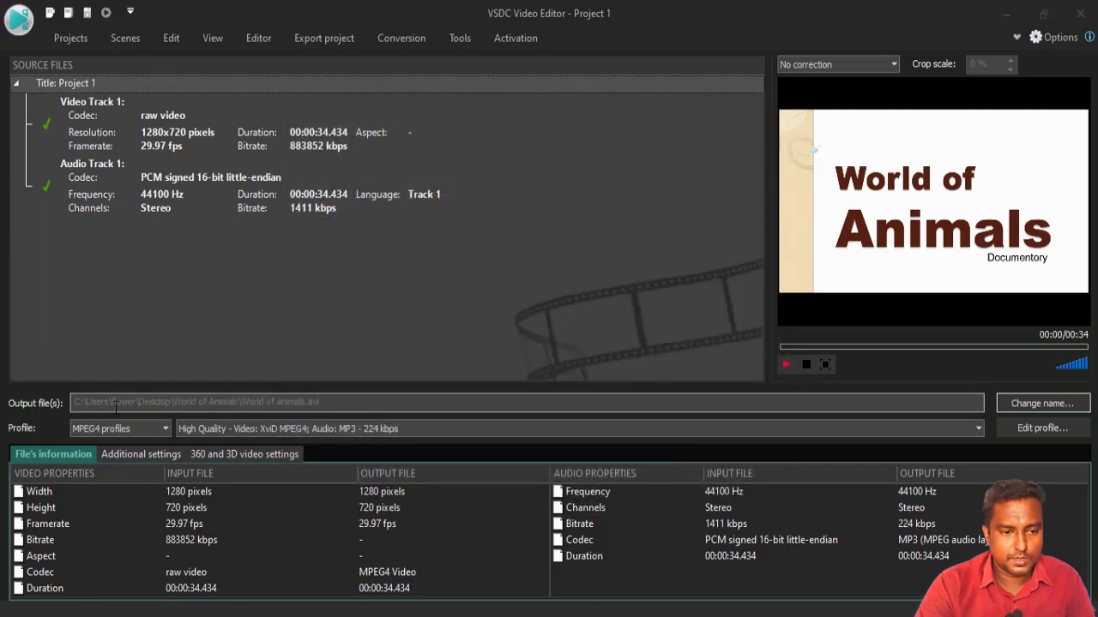
drag(114, 403, 319, 403)
click(275, 403)
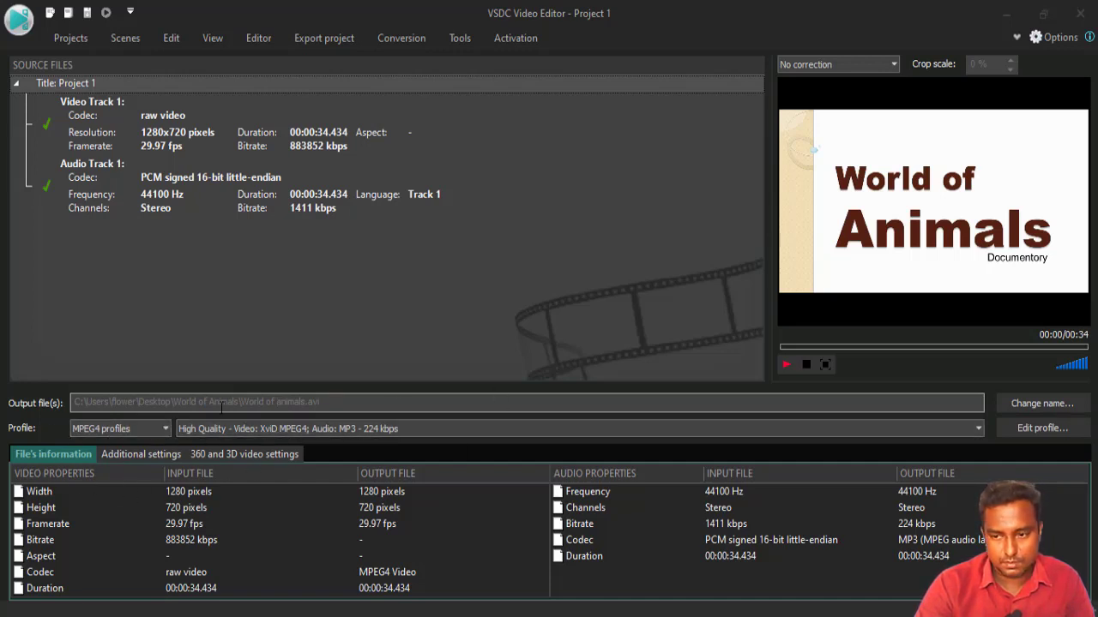
Start the export from the Export project tab, raising the notice that Hardware acceleration is PRO-only.
click(311, 38)
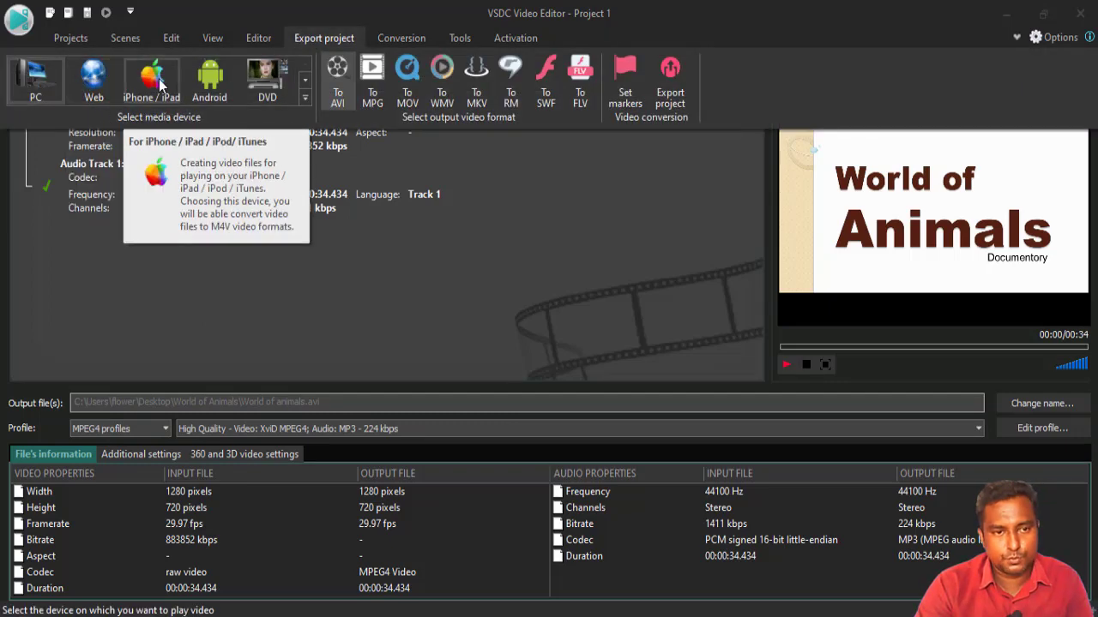
click(54, 142)
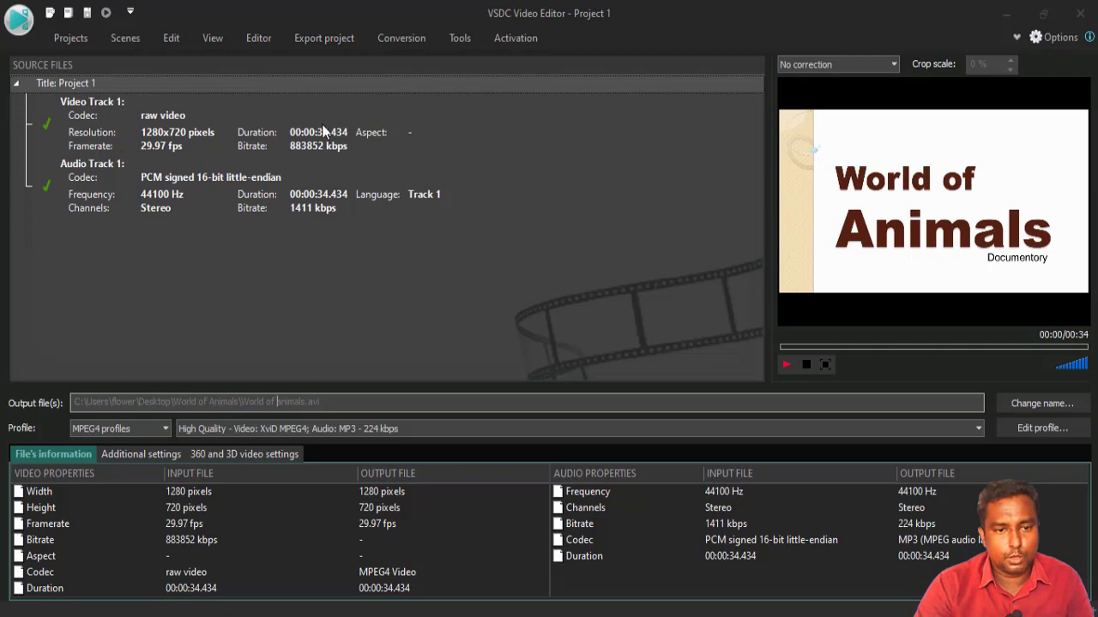
click(319, 41)
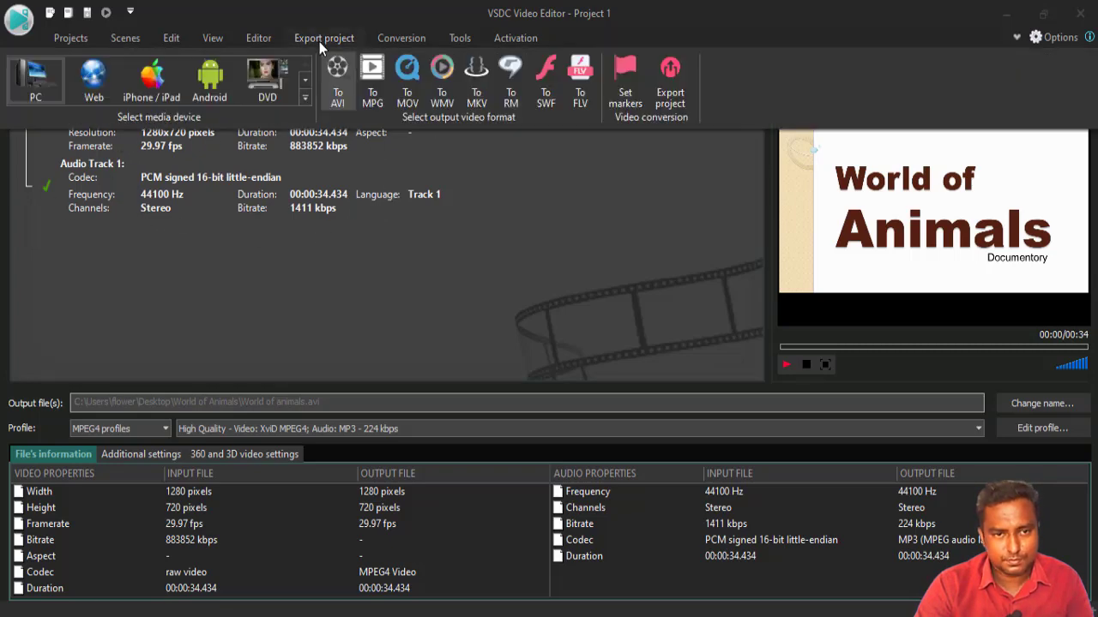
click(319, 41)
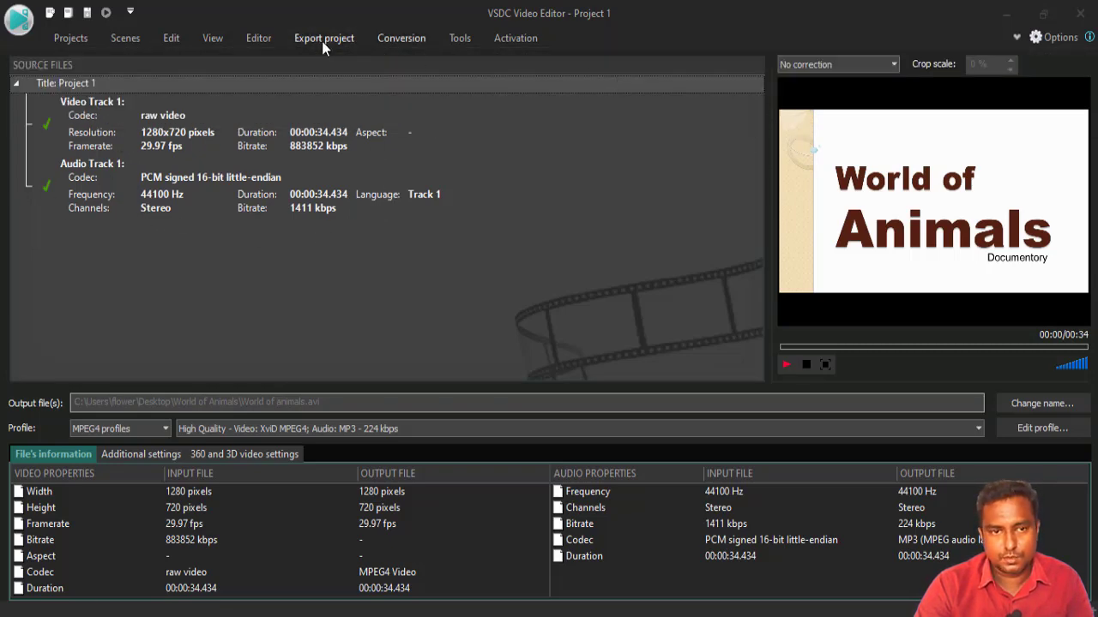
click(322, 41)
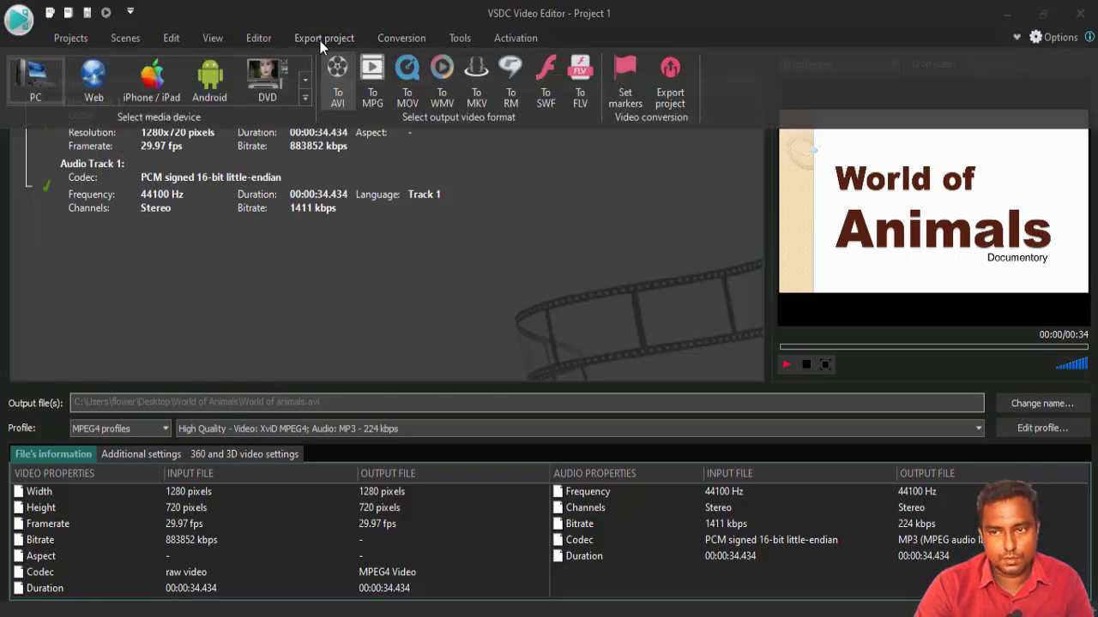
click(671, 79)
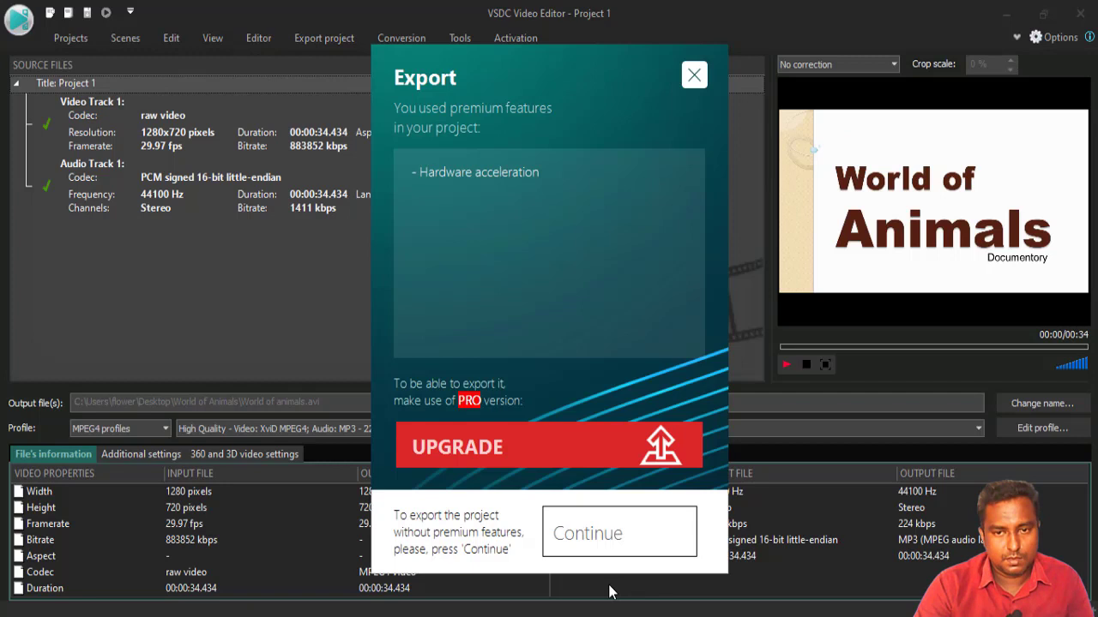
drag(506, 83, 390, 58)
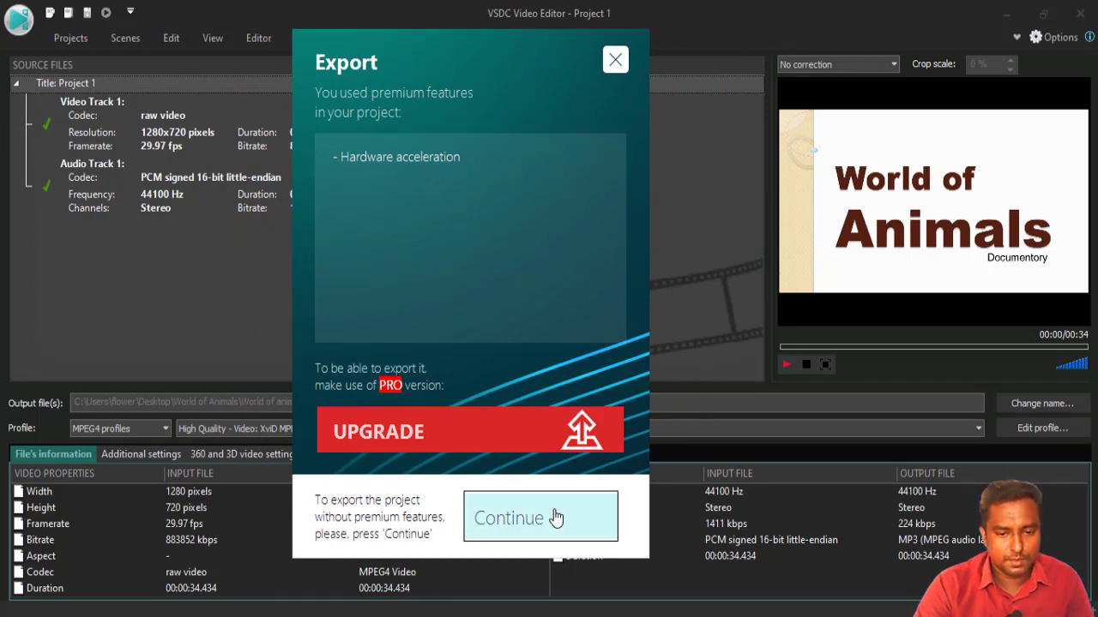
Continue the export without premium features and dismiss the conversion-complete message.
click(519, 531)
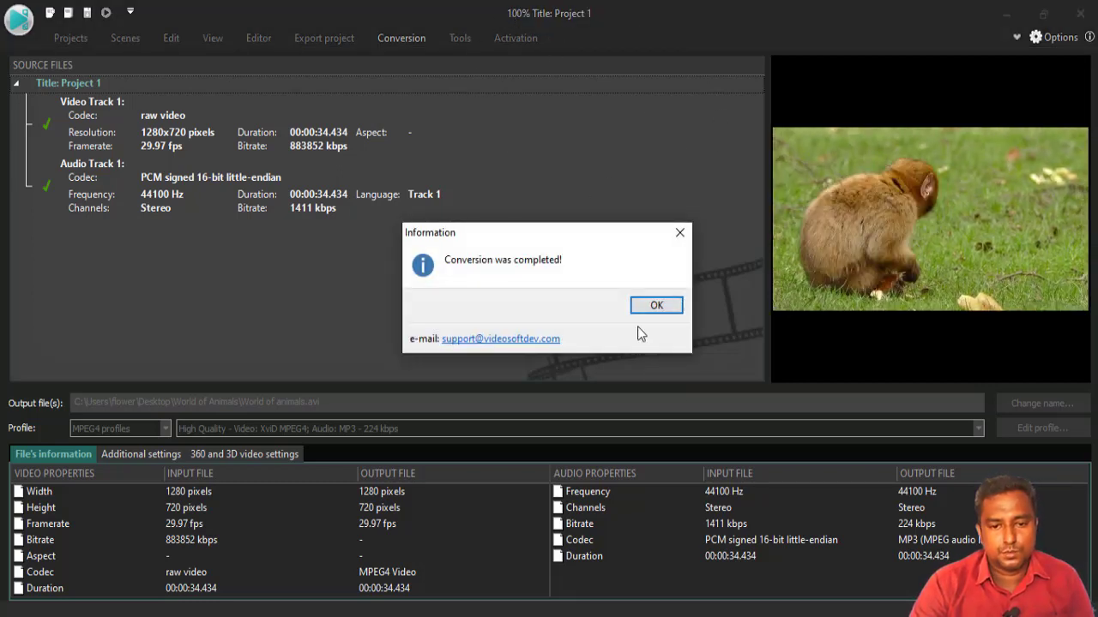
click(660, 310)
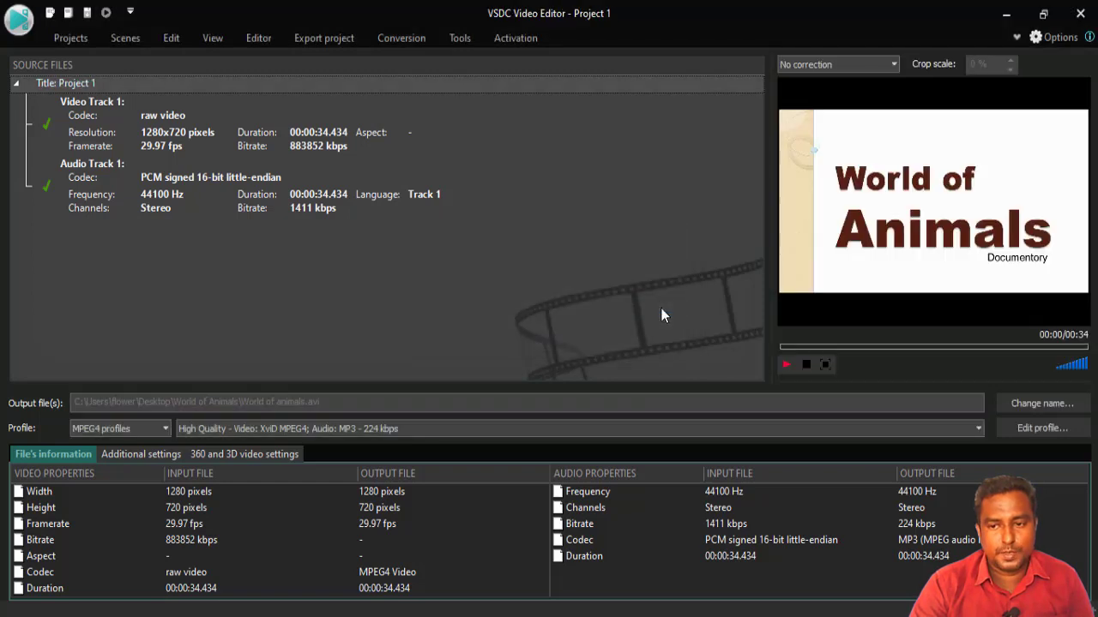
Minimize VSDC, open the desktop World of Animals folder and select the exported video.
click(1005, 10)
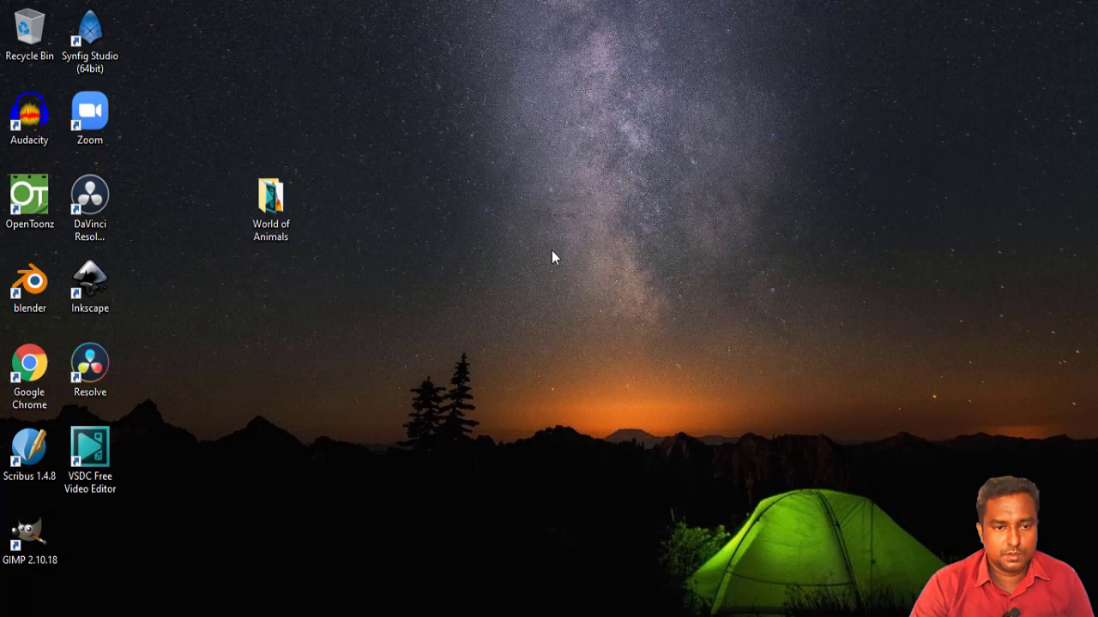
double_click(266, 202)
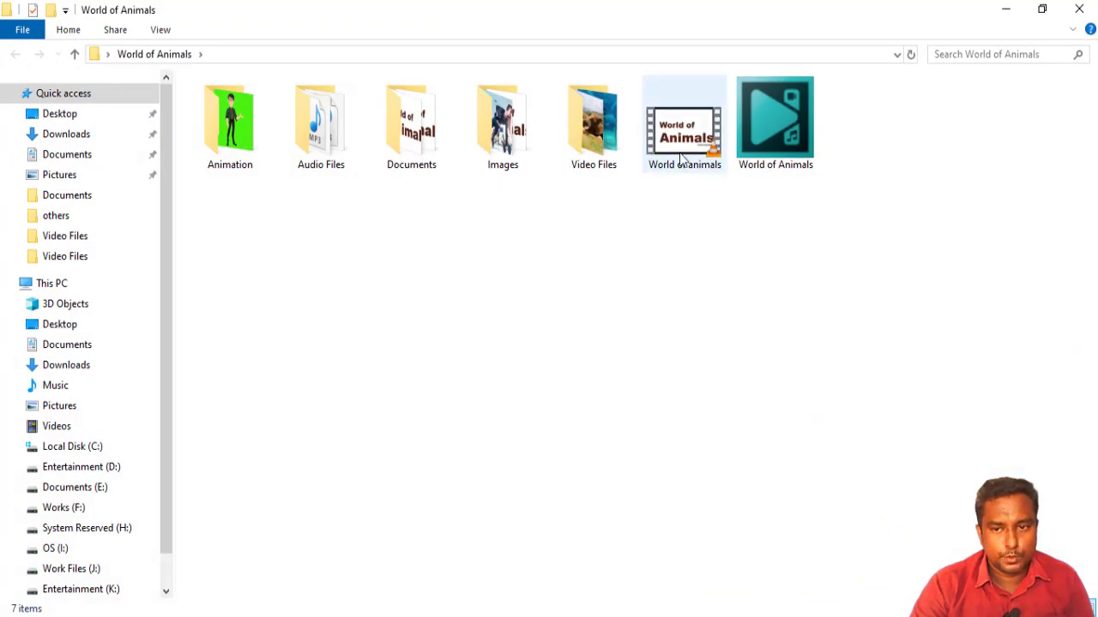
click(681, 157)
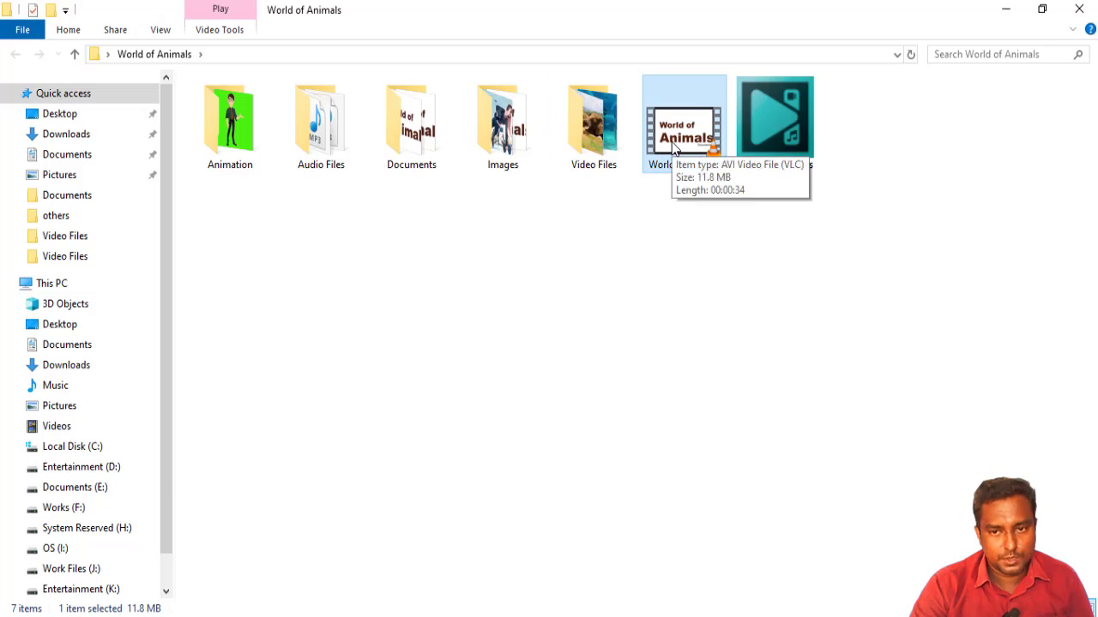
Play World of animals.avi in VLC media player, starting on its title card.
double_click(674, 147)
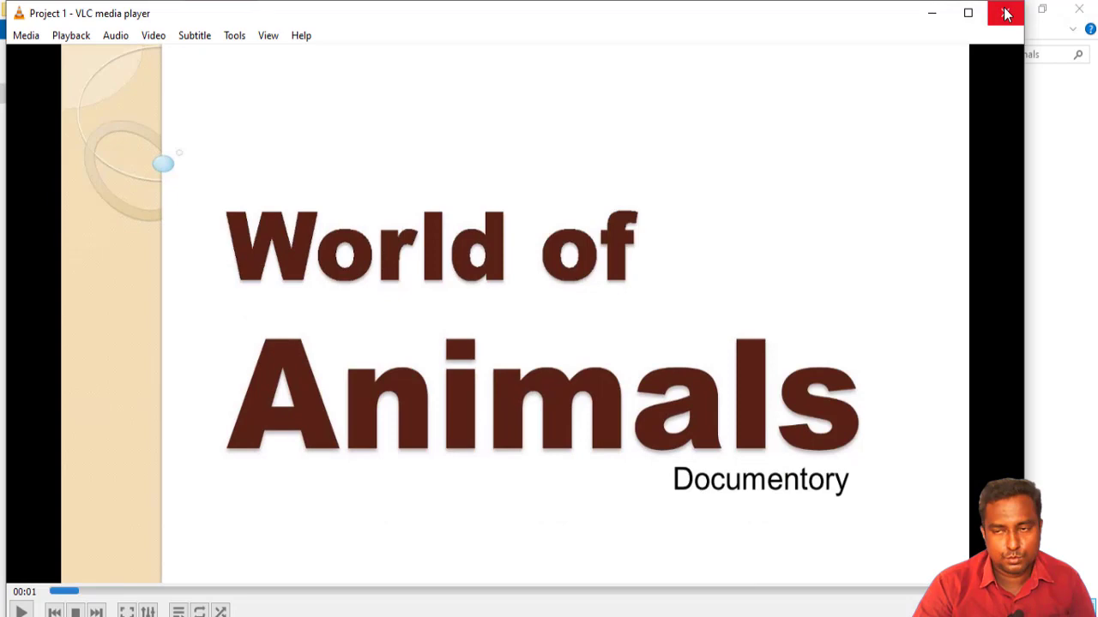
Close VLC, replay the video briefly, close it again, and dismiss the file's context menu.
click(1004, 13)
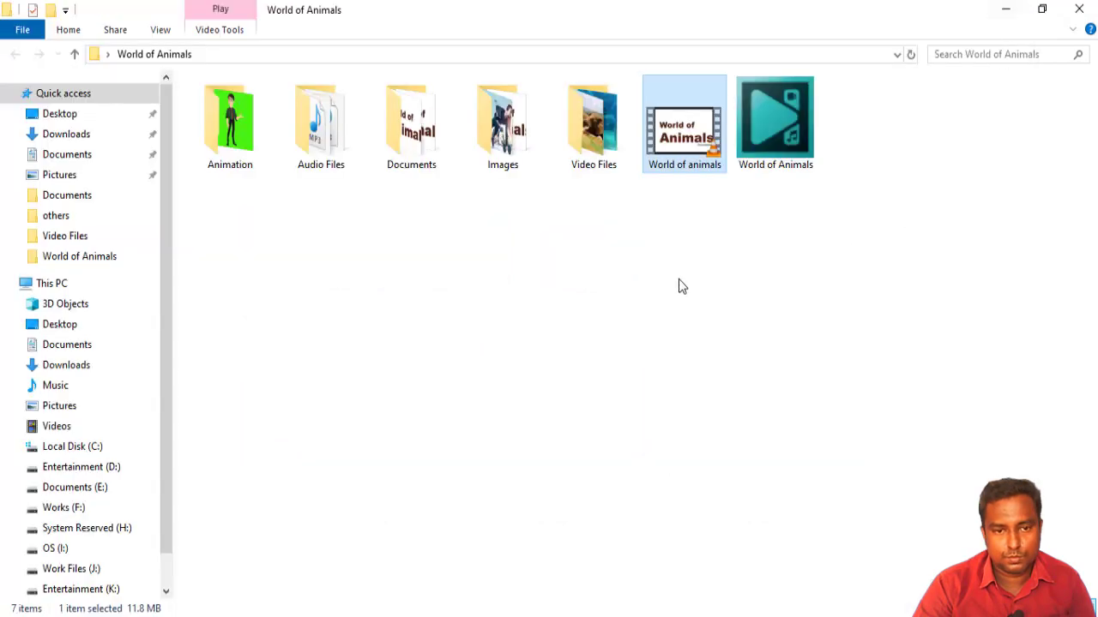
double_click(696, 142)
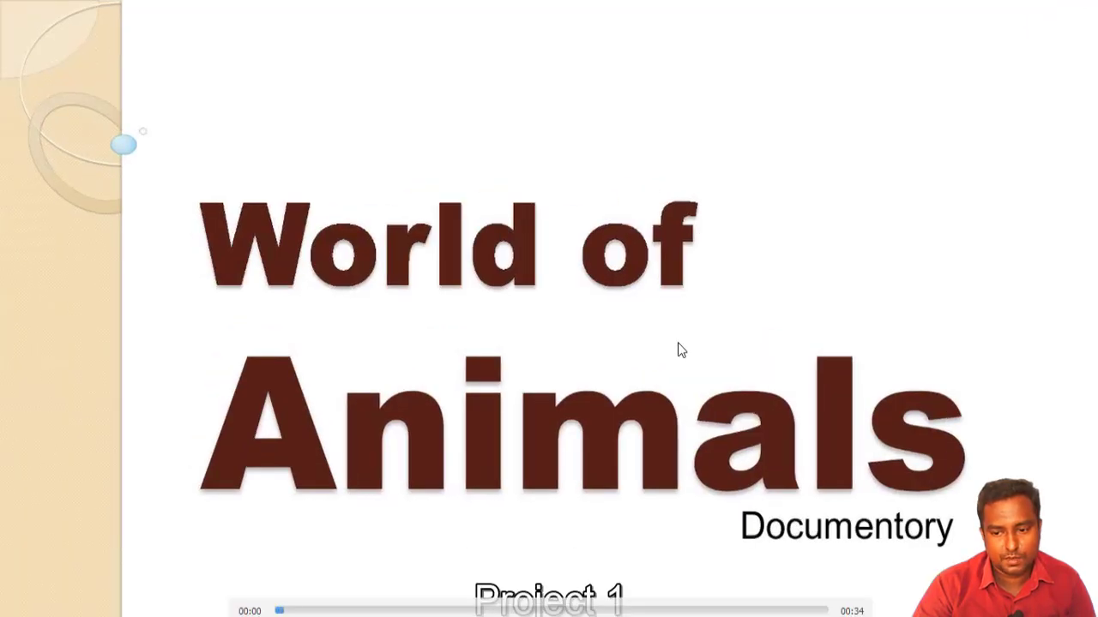
double_click(679, 348)
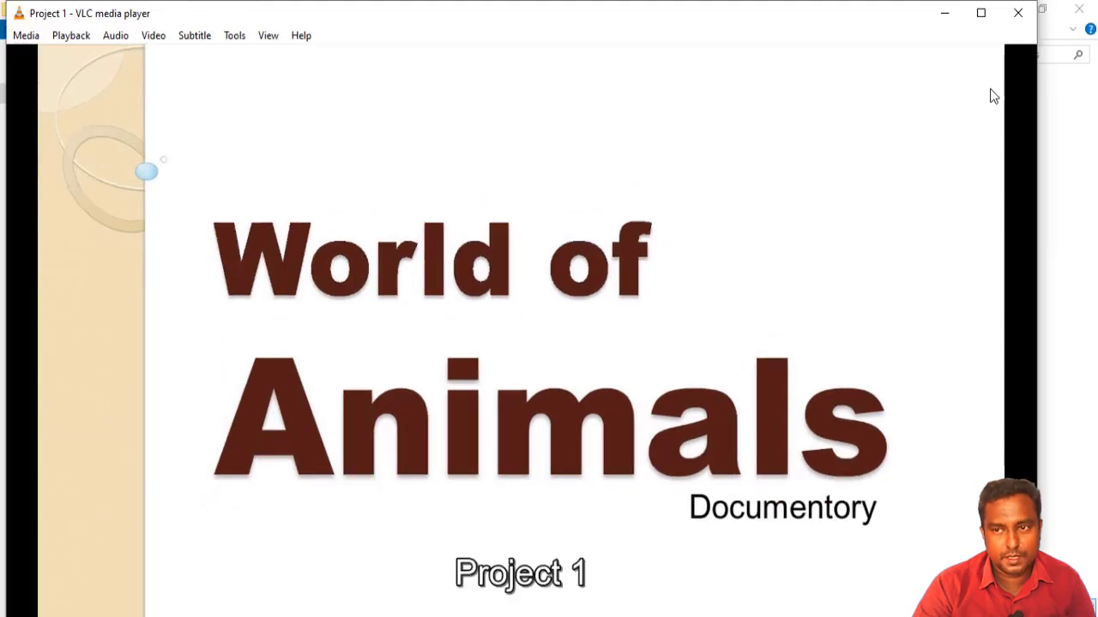
click(1014, 10)
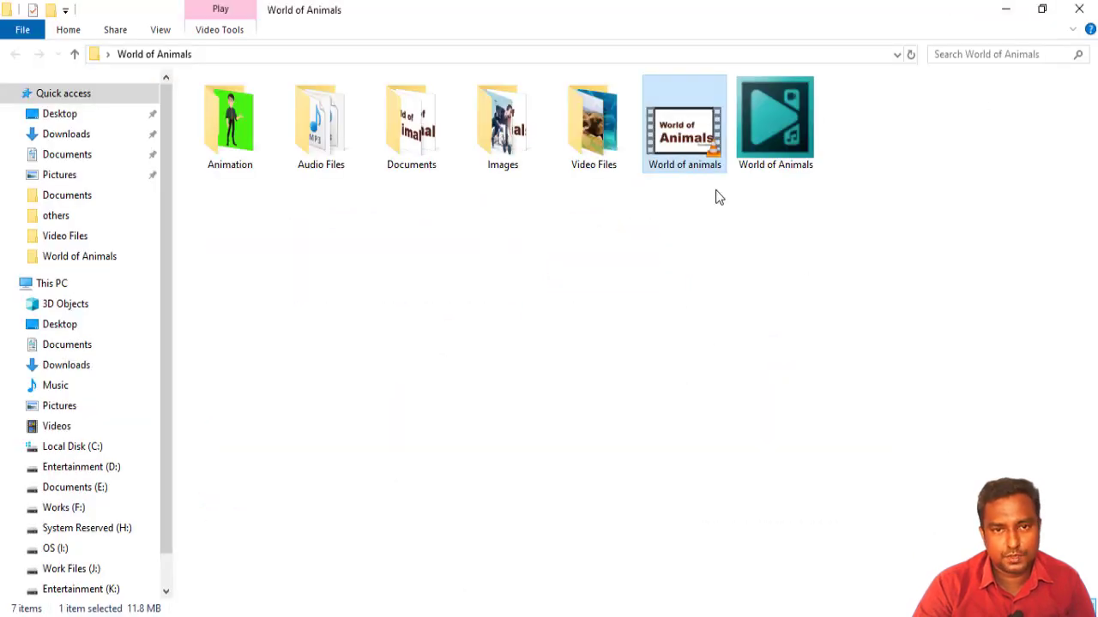
right_click(677, 148)
click(662, 138)
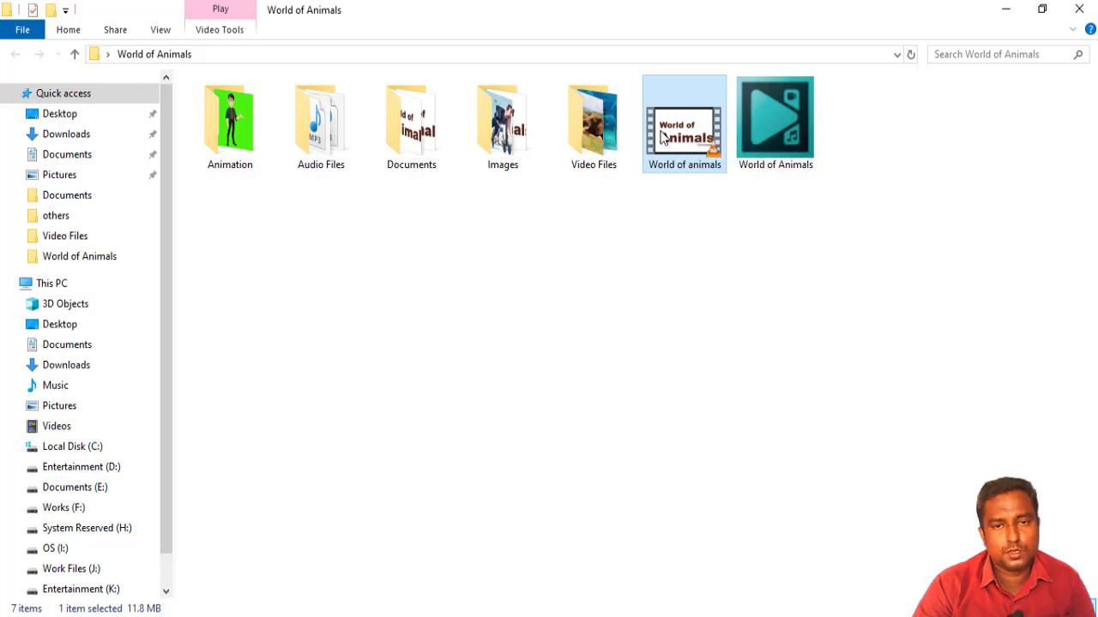
right_click(680, 137)
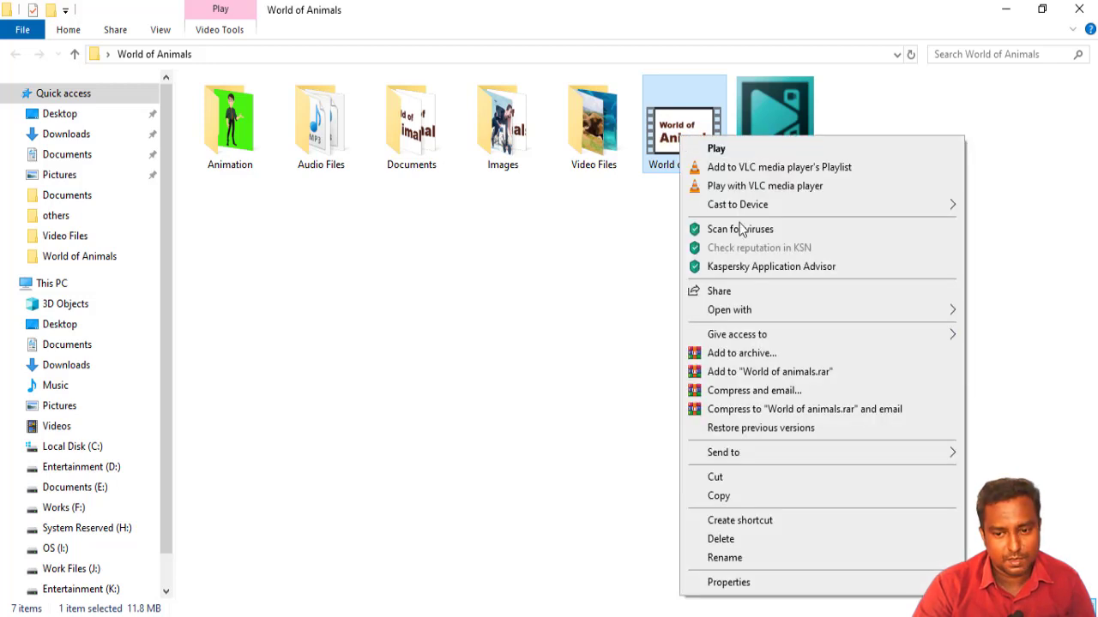
click(728, 582)
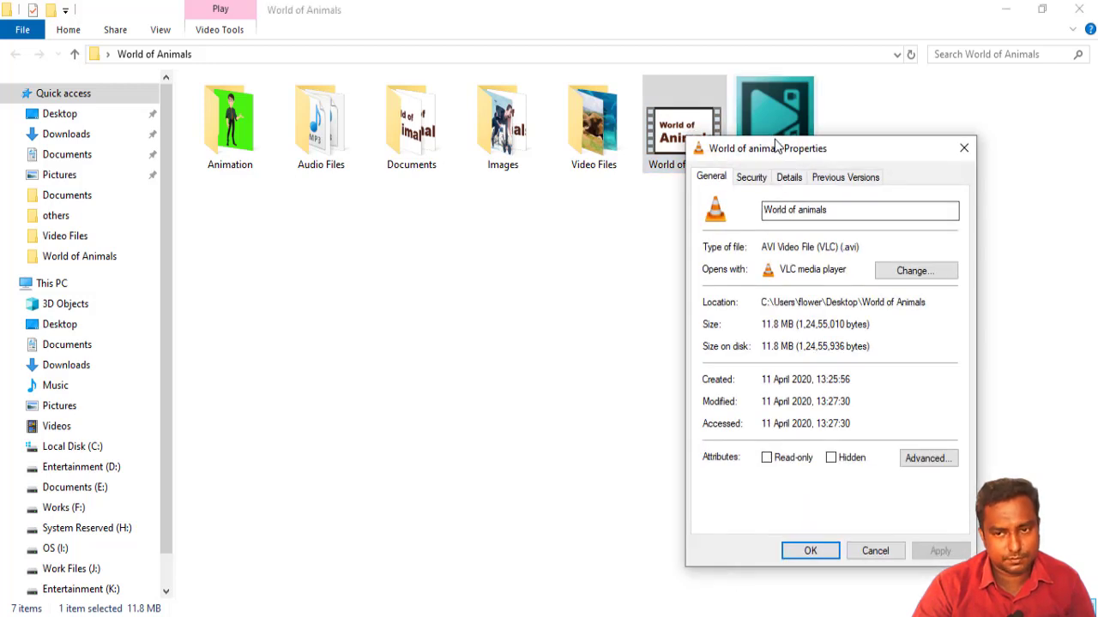
drag(779, 147, 764, 61)
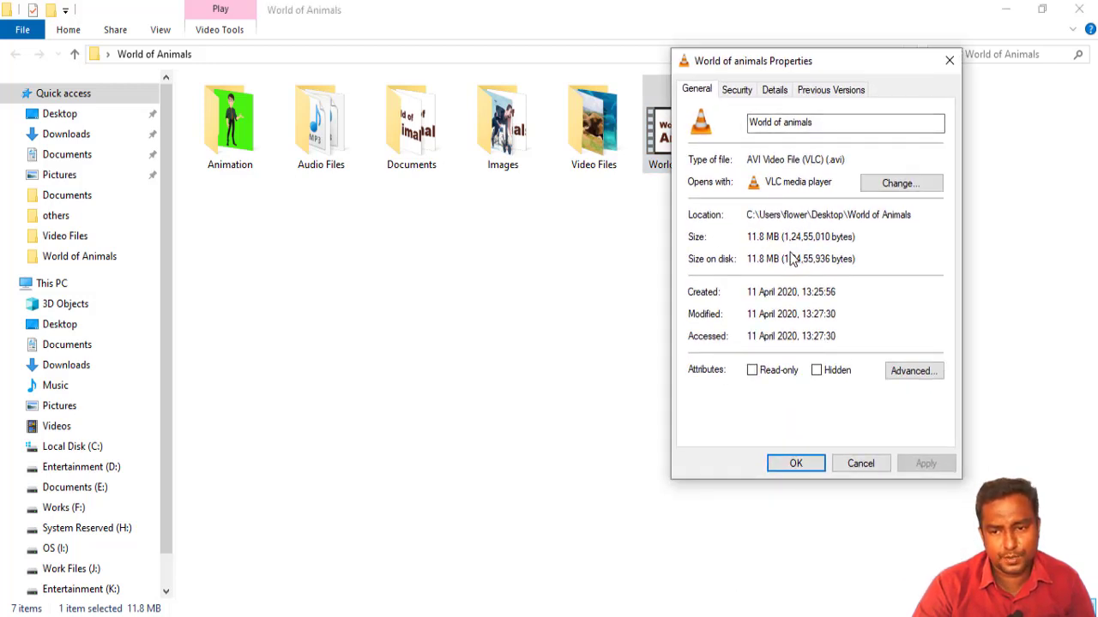
click(860, 463)
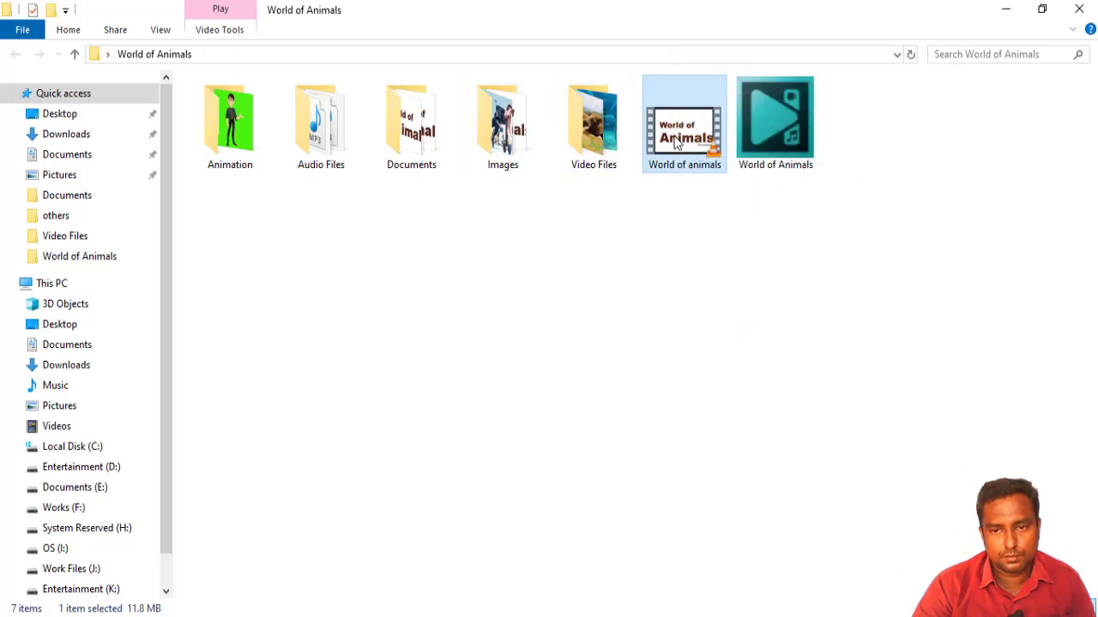
mouse_move(694, 146)
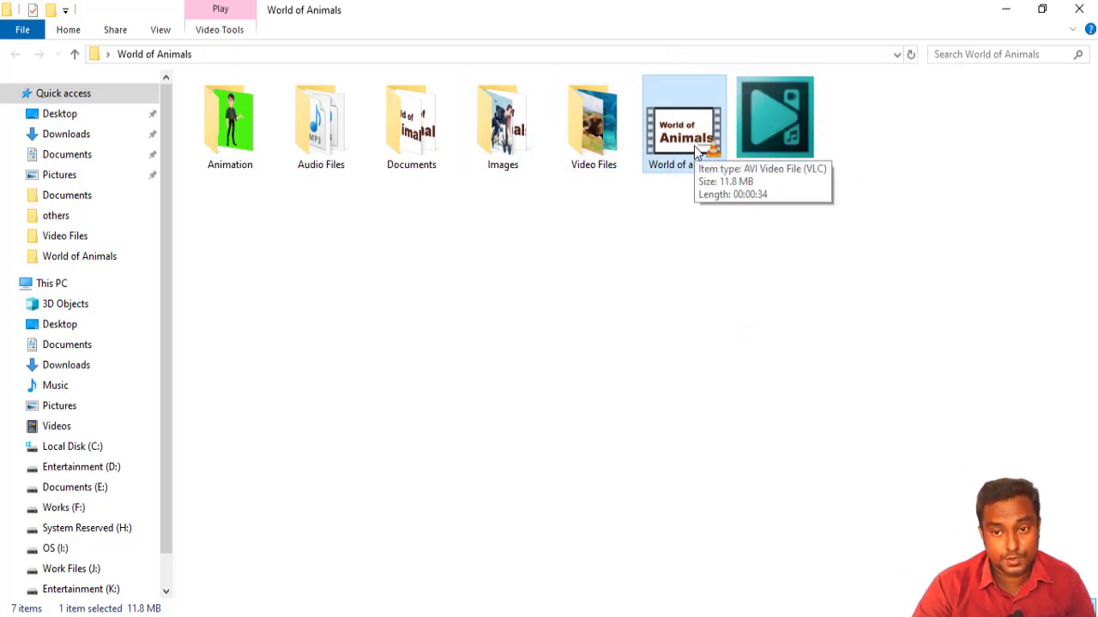
double_click(693, 145)
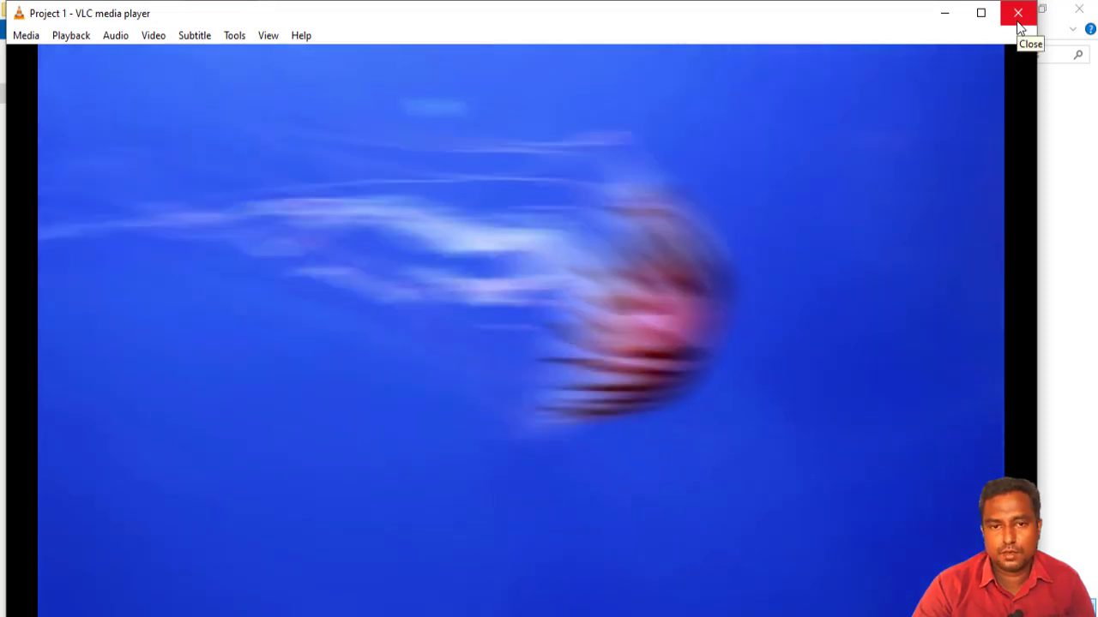
click(1018, 13)
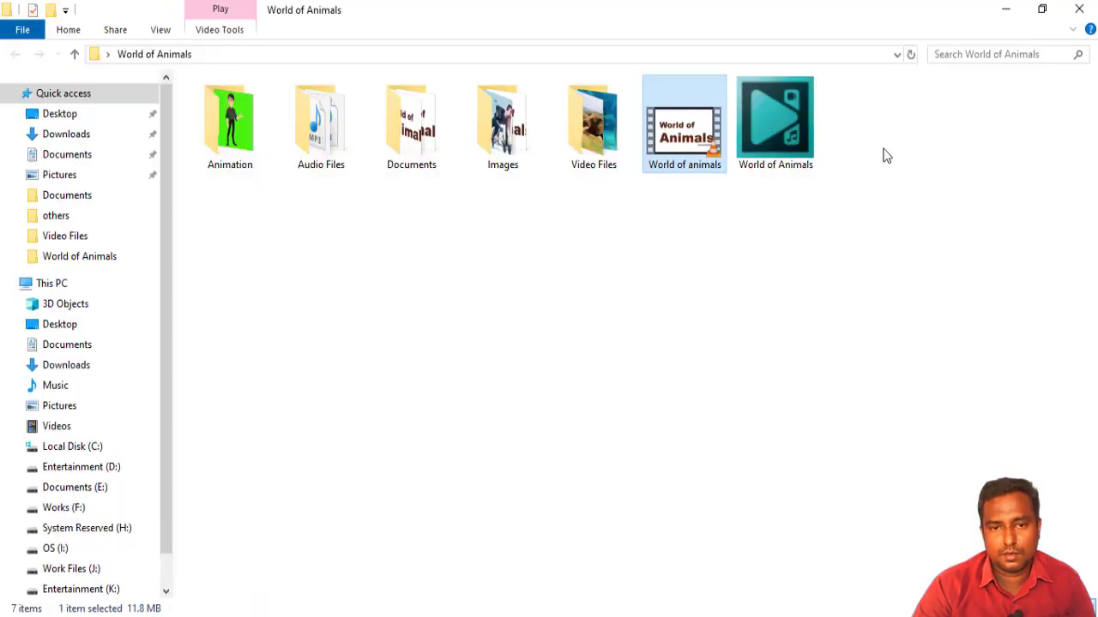